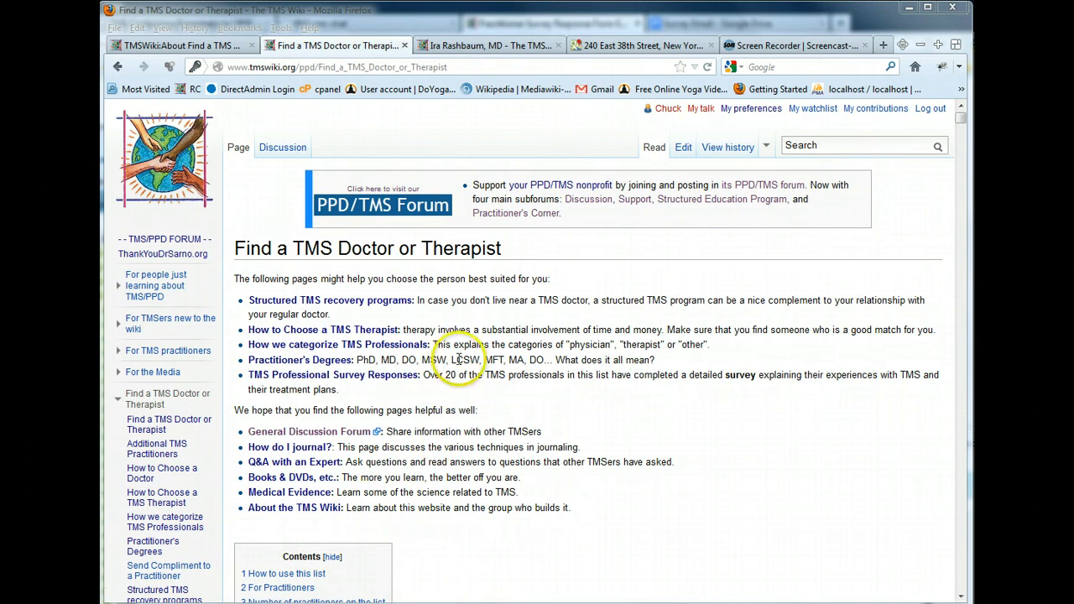
Switch between the doctor-finder page tab and the physician's profile page tab to compare them
left_click(491, 45)
scroll(392, 134, "up", 7)
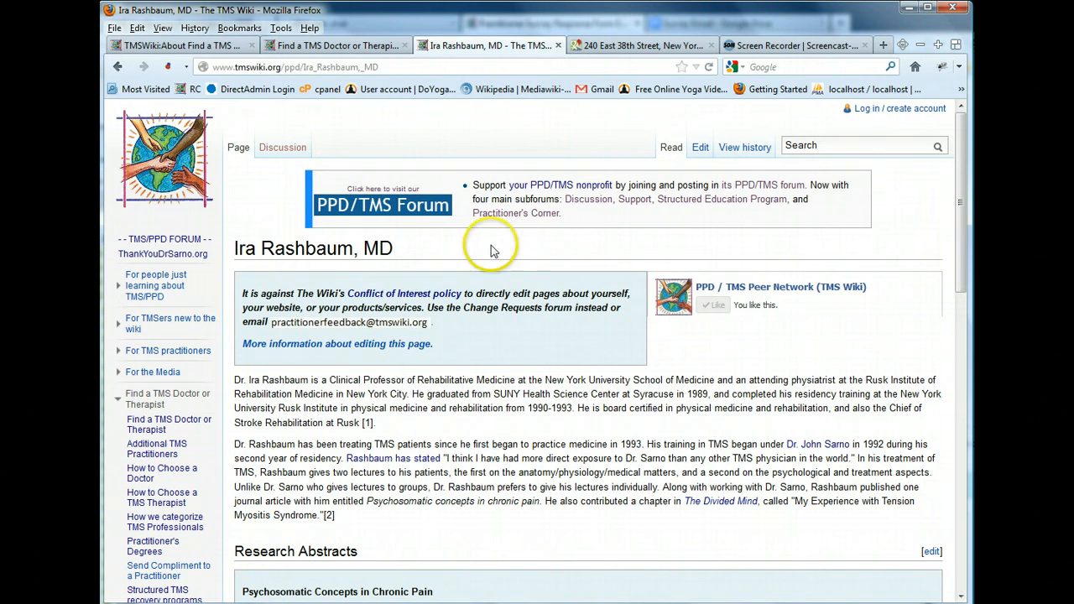
left_click(384, 45)
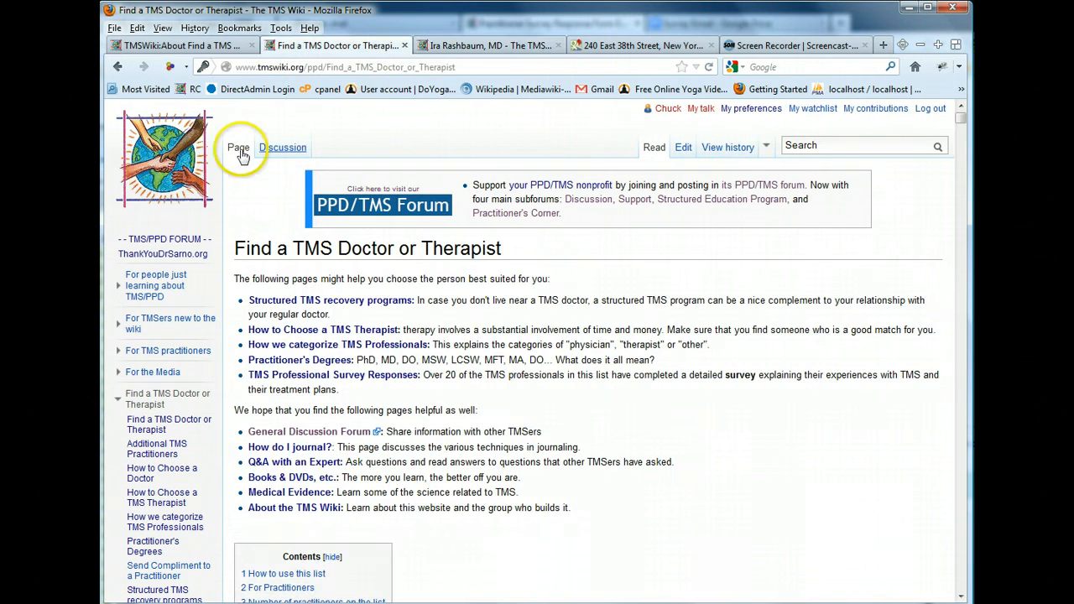
left_click(470, 46)
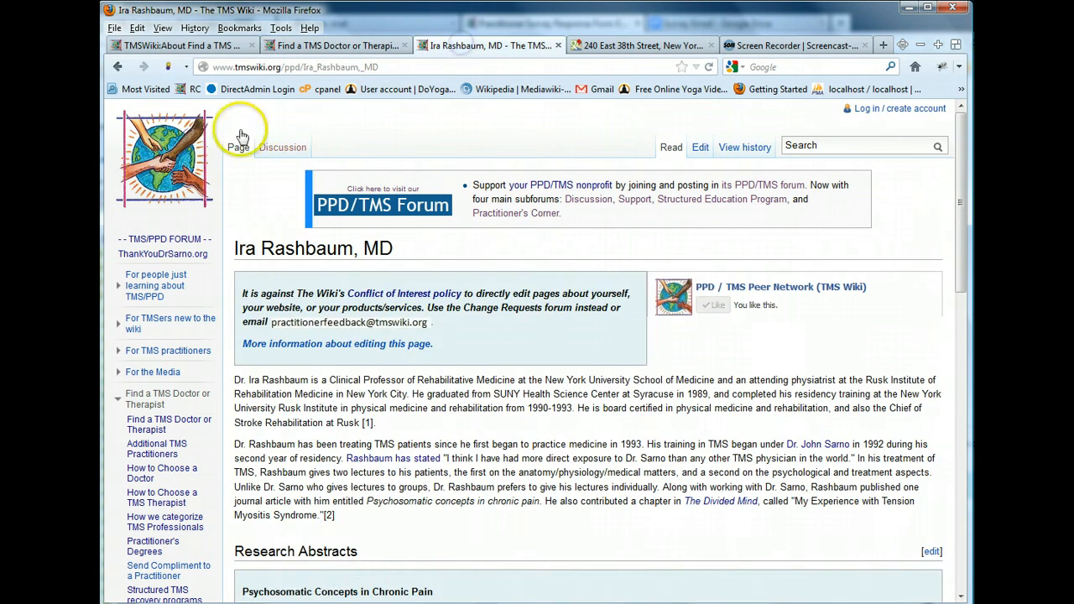
left_click(344, 47)
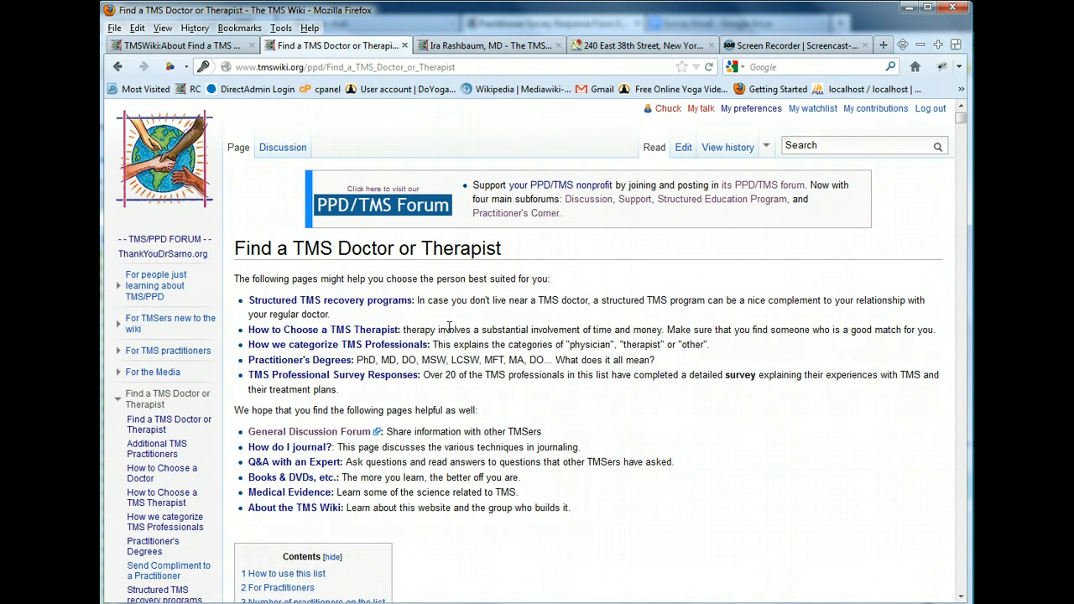
Jump to the New York section through the doctor-finder page's table of contents
scroll(436, 361, "down", 5)
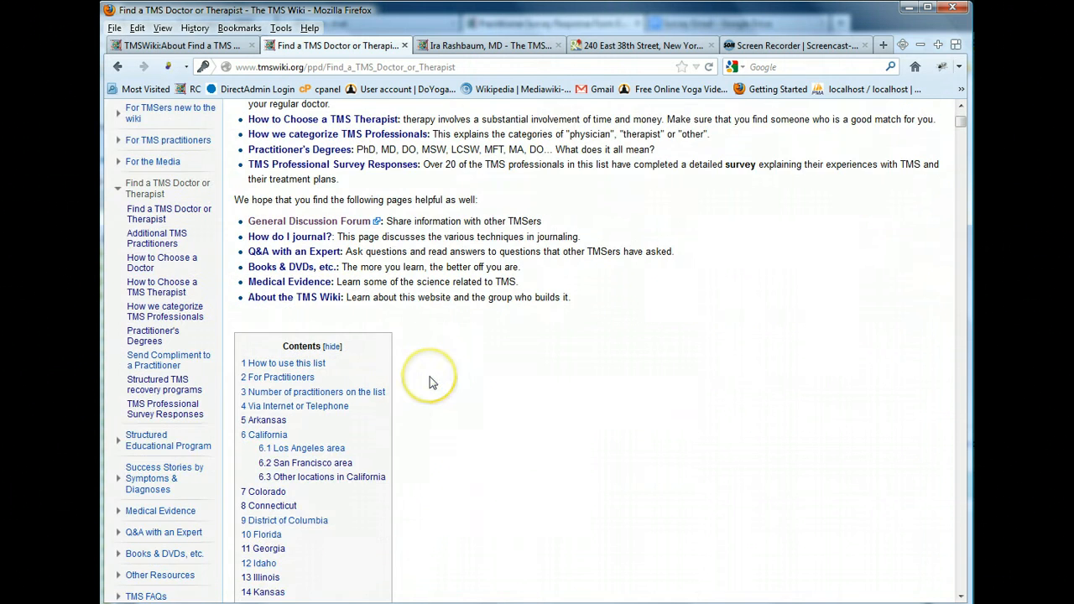
scroll(431, 378, "up", 5)
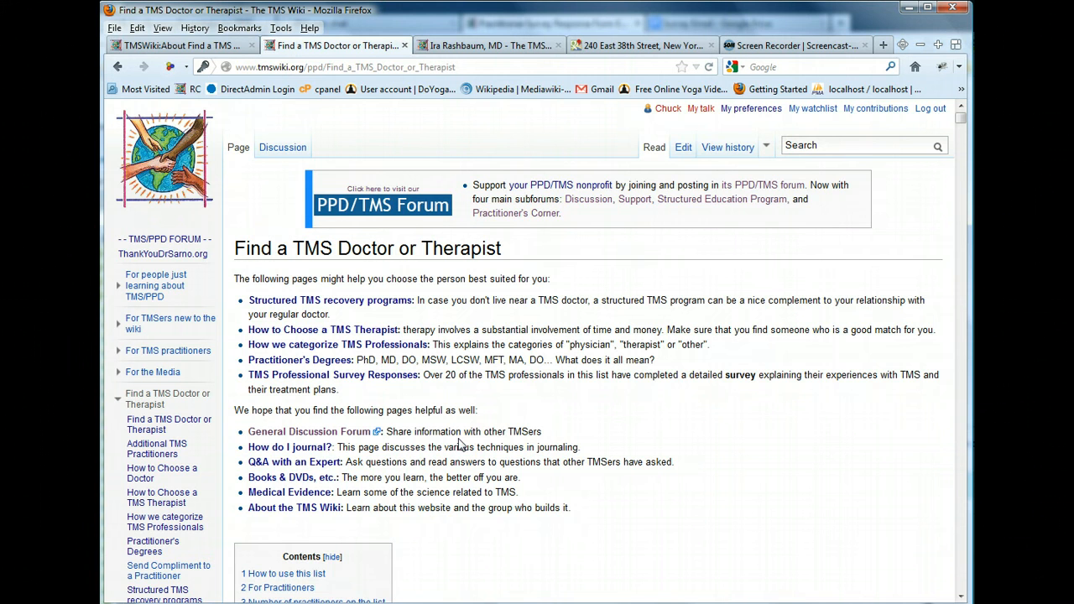
scroll(563, 407, "down", 2)
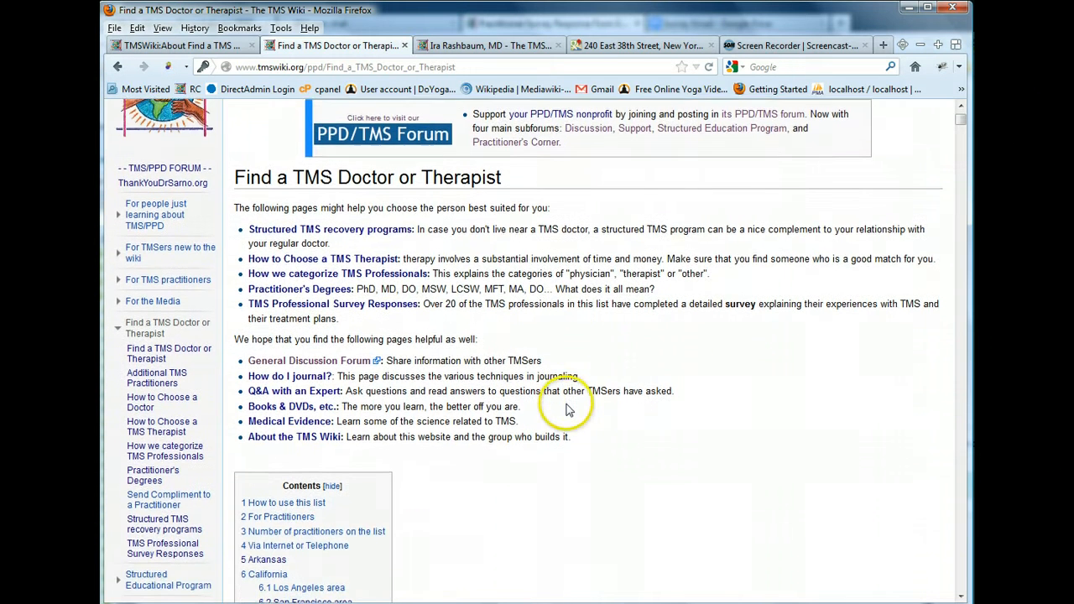
scroll(566, 409, "down", 7)
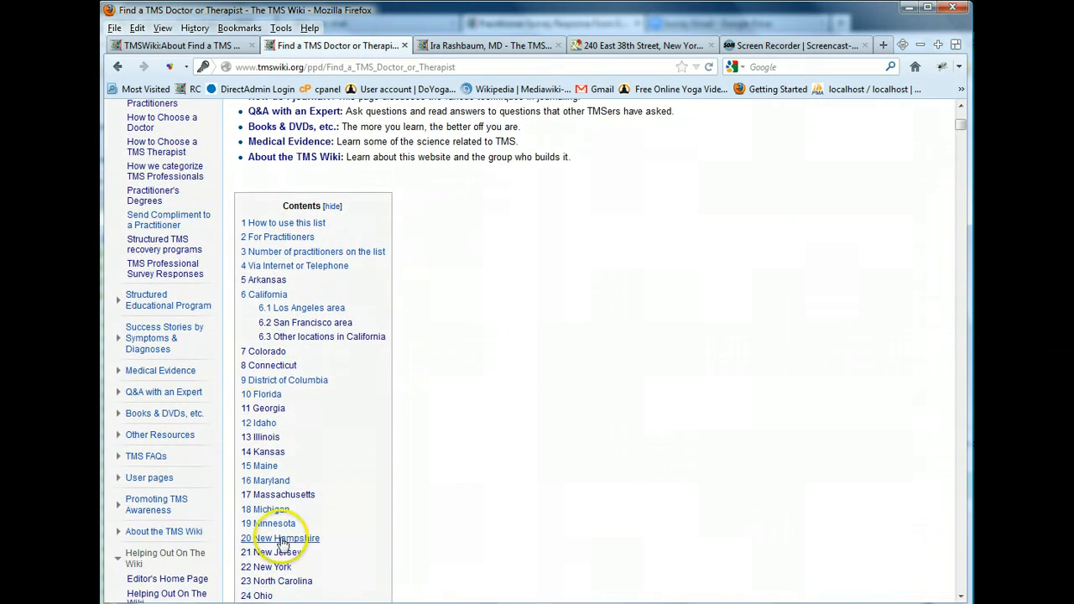
scroll(327, 457, "down", 4)
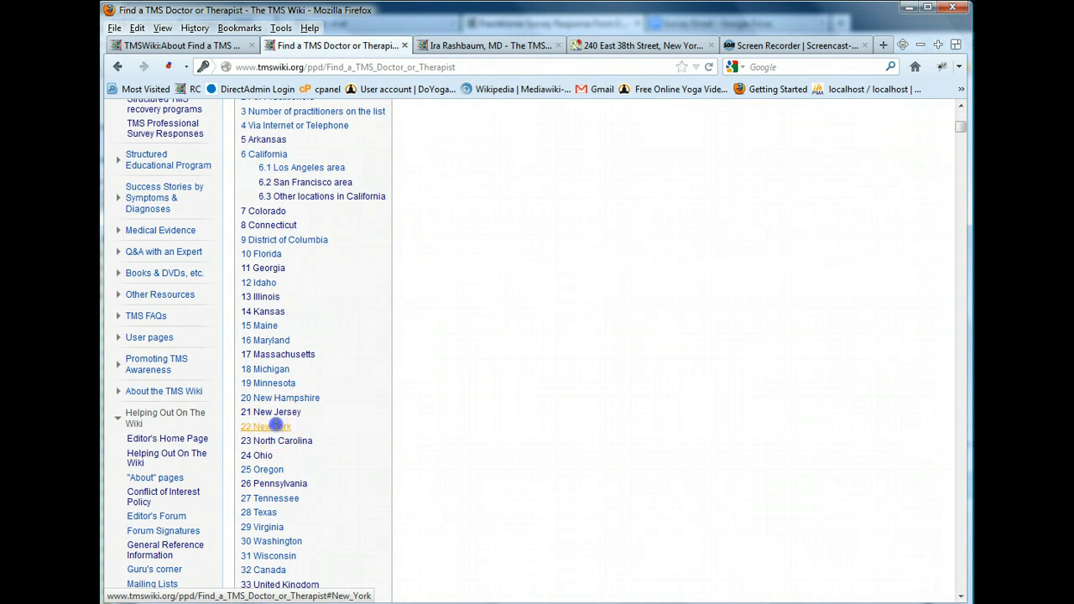
left_click(277, 426)
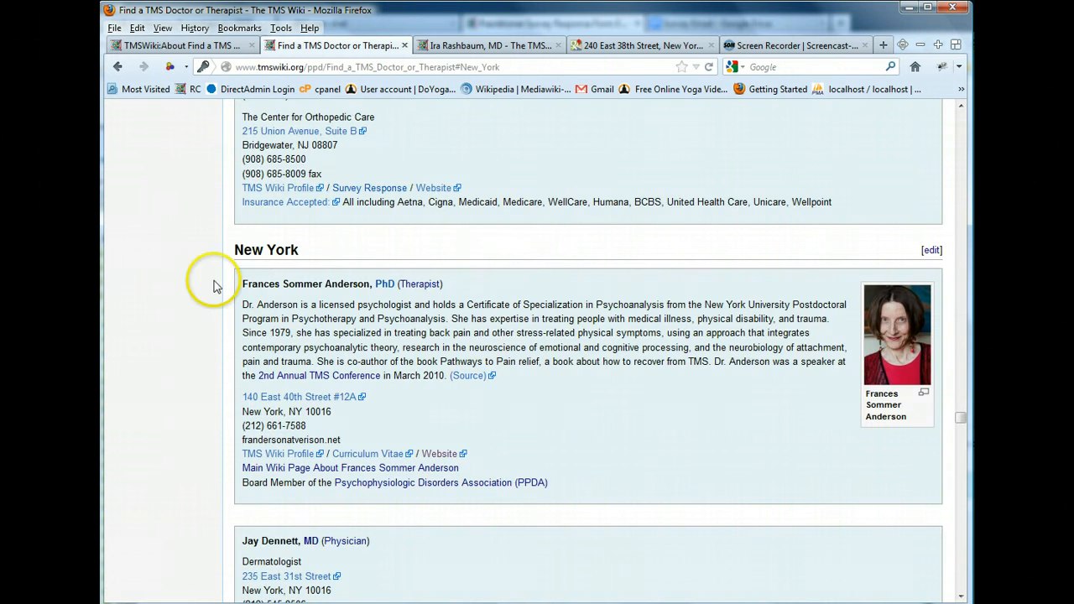
Open the New York section of the Find a TMS Doctor or Therapist page for editing
scroll(707, 402, "down", 5)
scroll(511, 239, "down", 10)
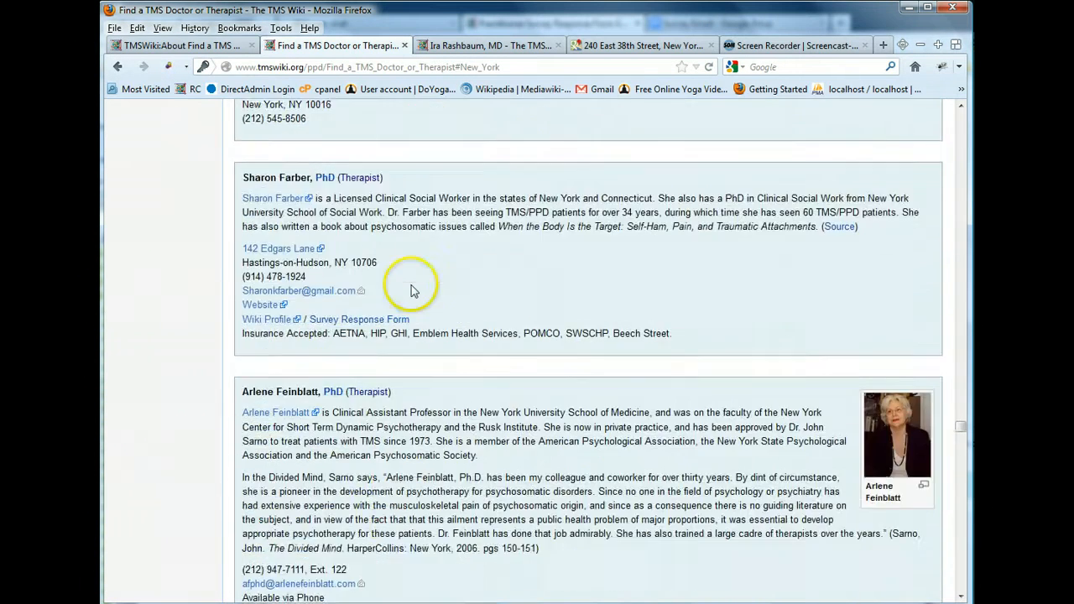
scroll(396, 321, "down", 10)
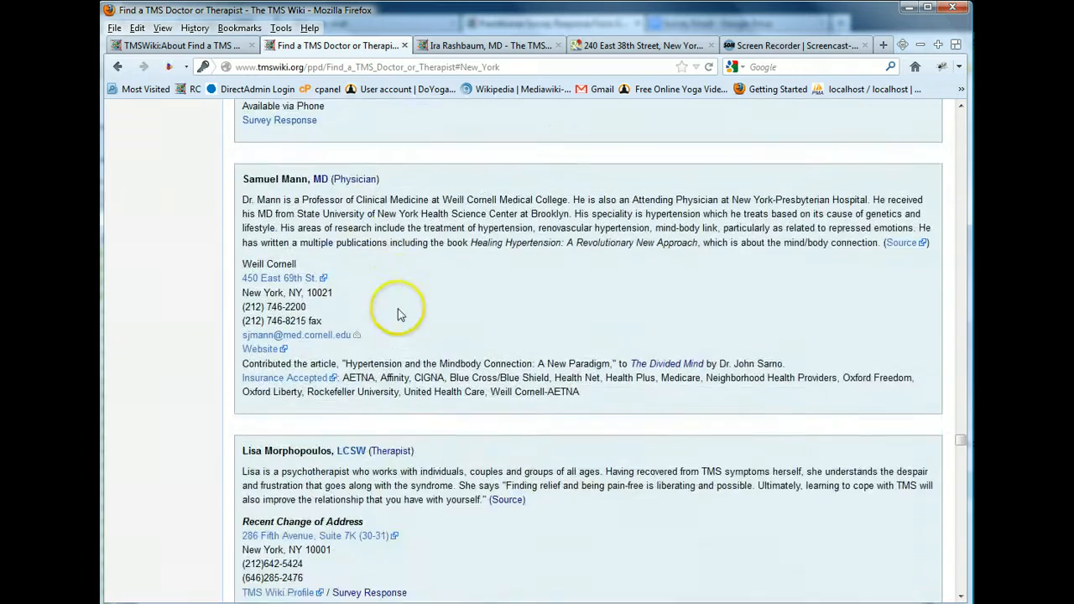
scroll(394, 323, "down", 1)
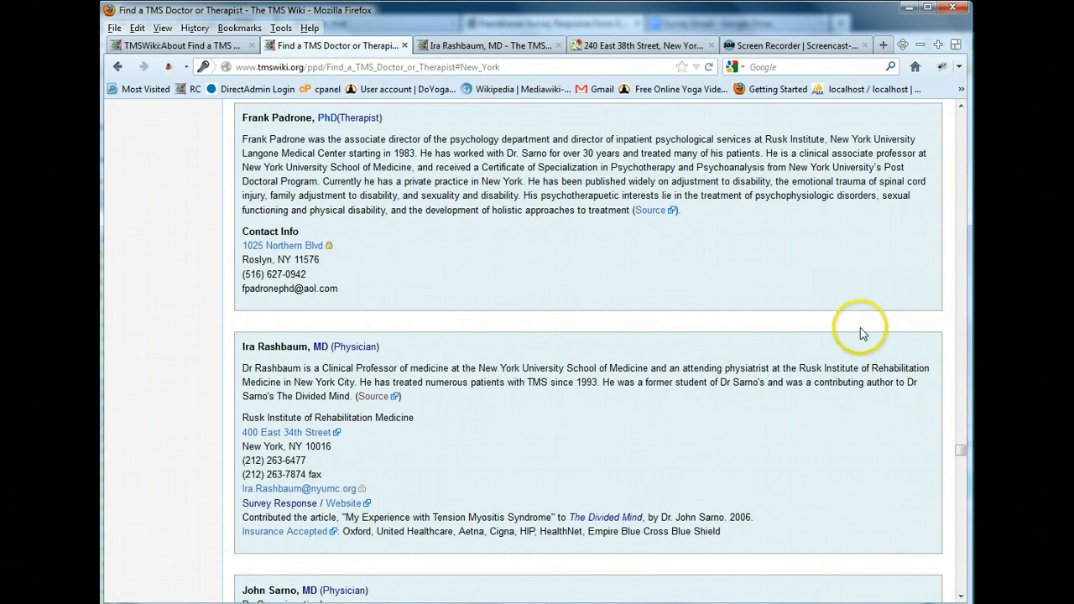
scroll(856, 333, "up", 15)
scroll(812, 422, "up", 10)
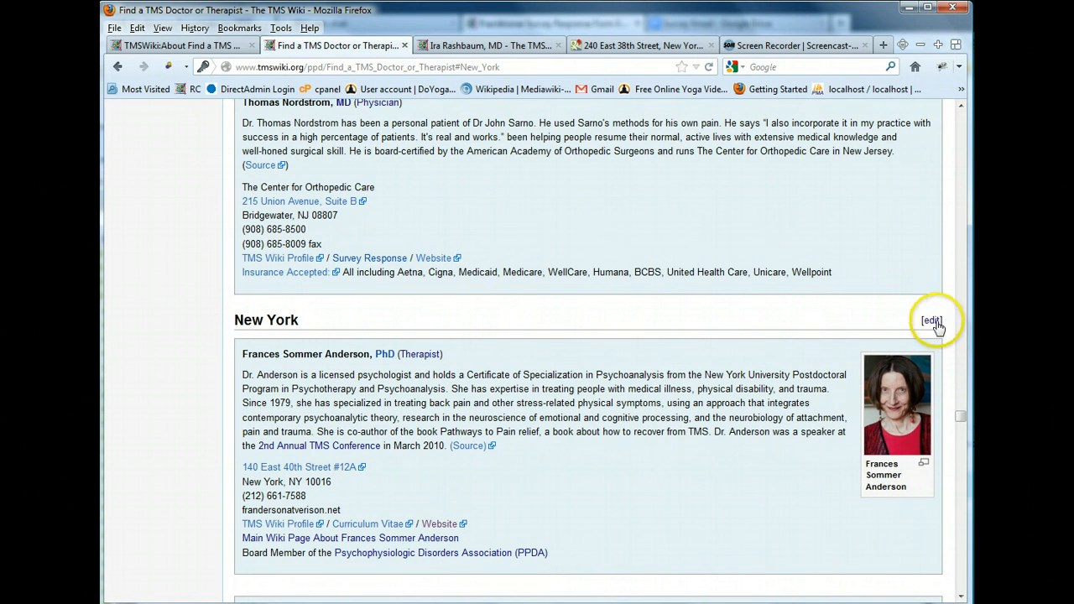
left_click(934, 323)
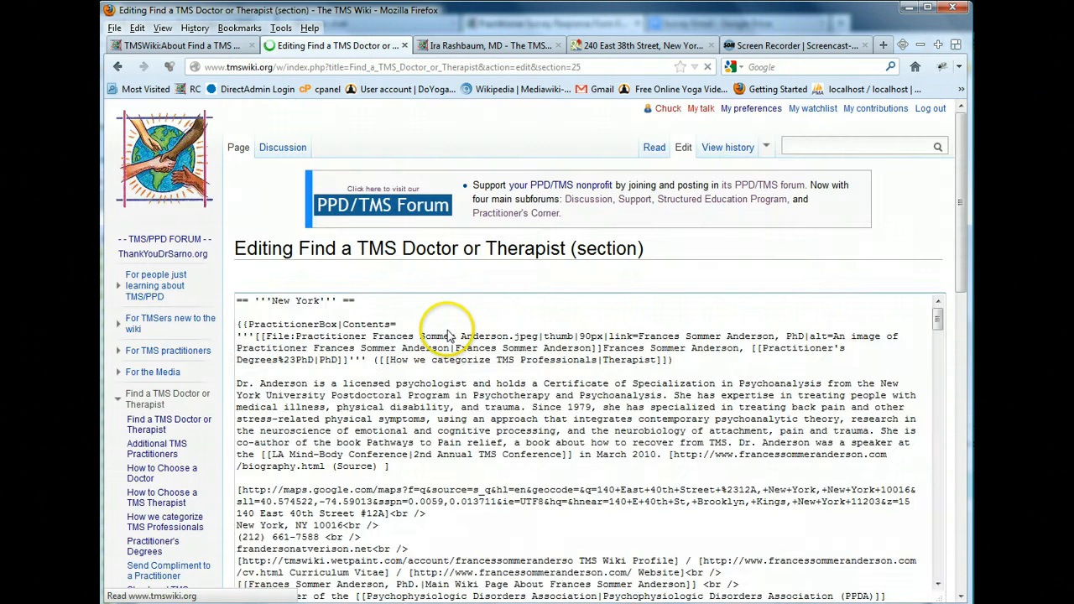
Search the New York section's wikitext for the physician's surname
scroll(336, 432, "down", 2)
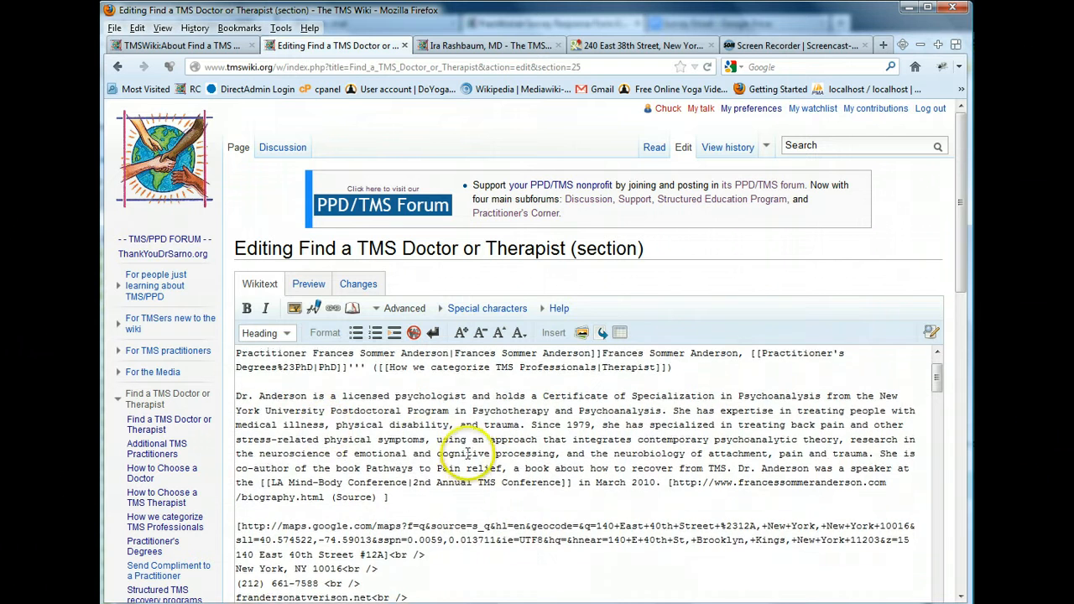
scroll(468, 453, "up", 2)
scroll(453, 460, "down", 1)
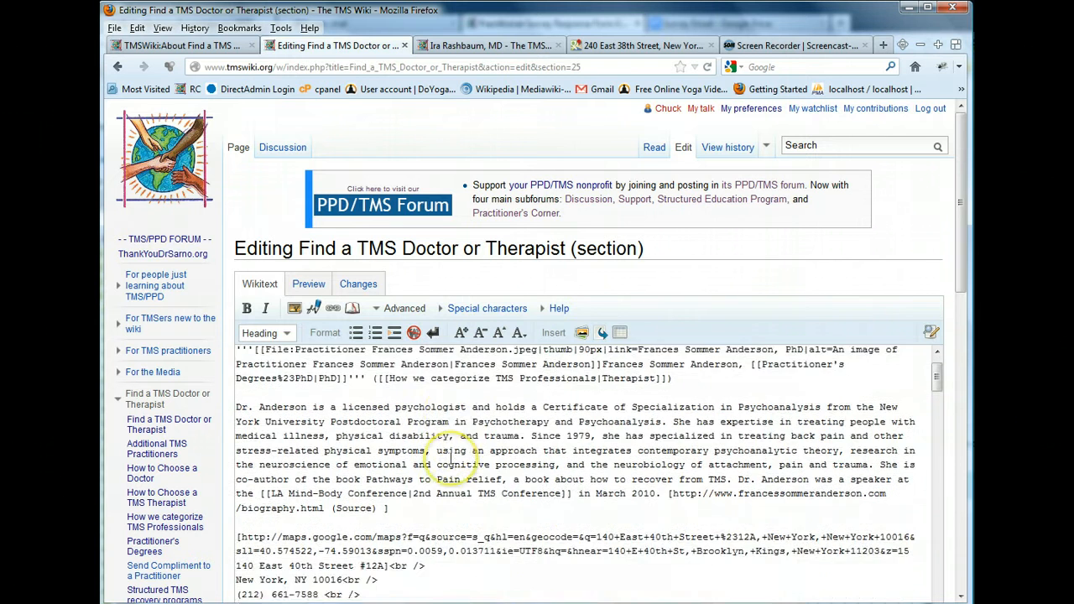
scroll(453, 460, "up", 1)
scroll(453, 459, "down", 1)
scroll(451, 460, "up", 1)
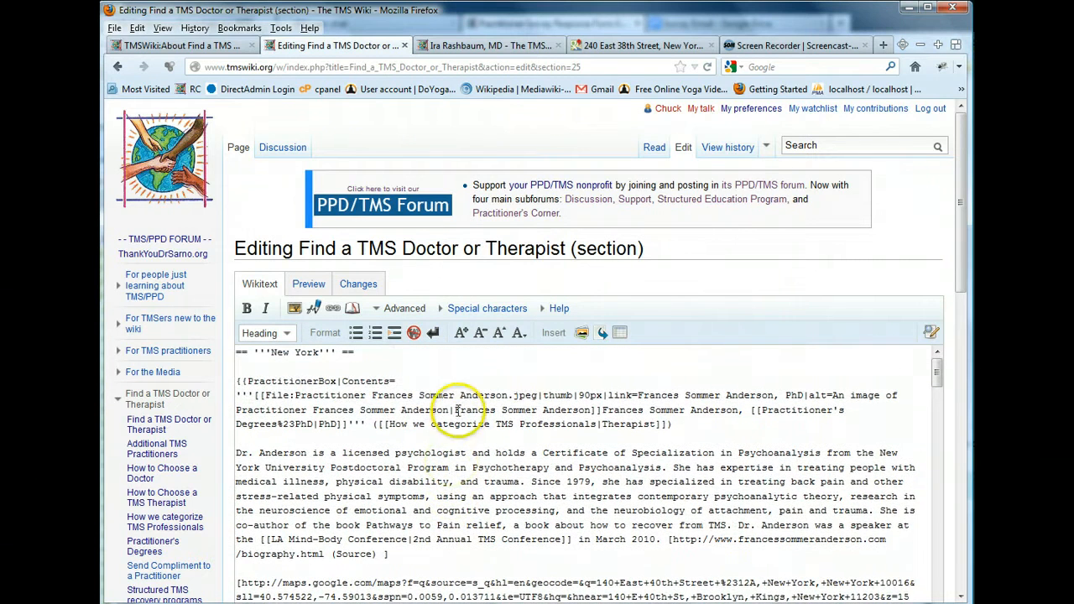
left_click(458, 410)
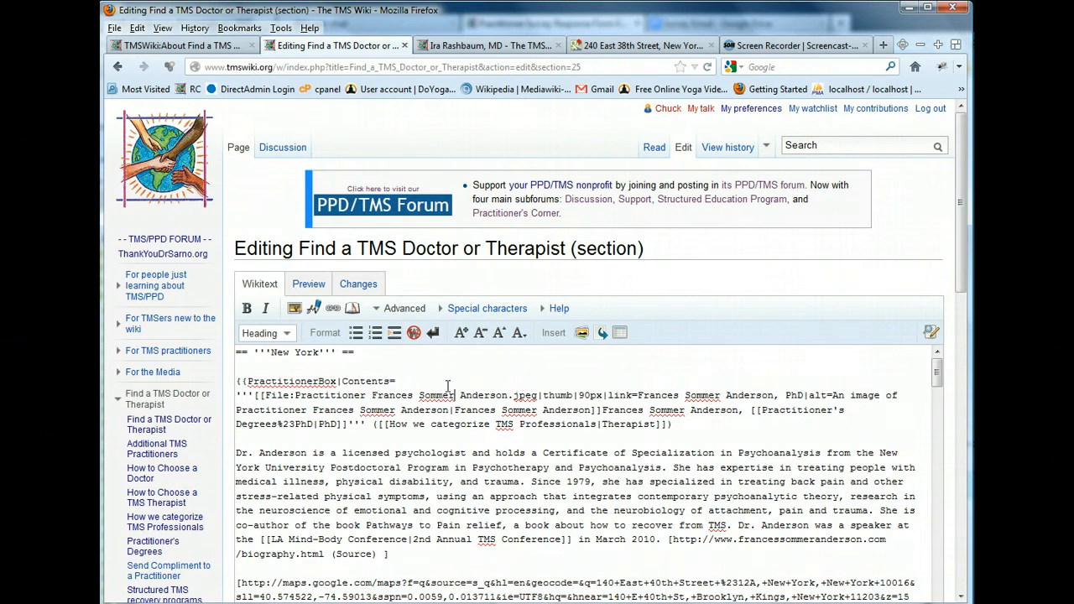
key("ctrl+f")
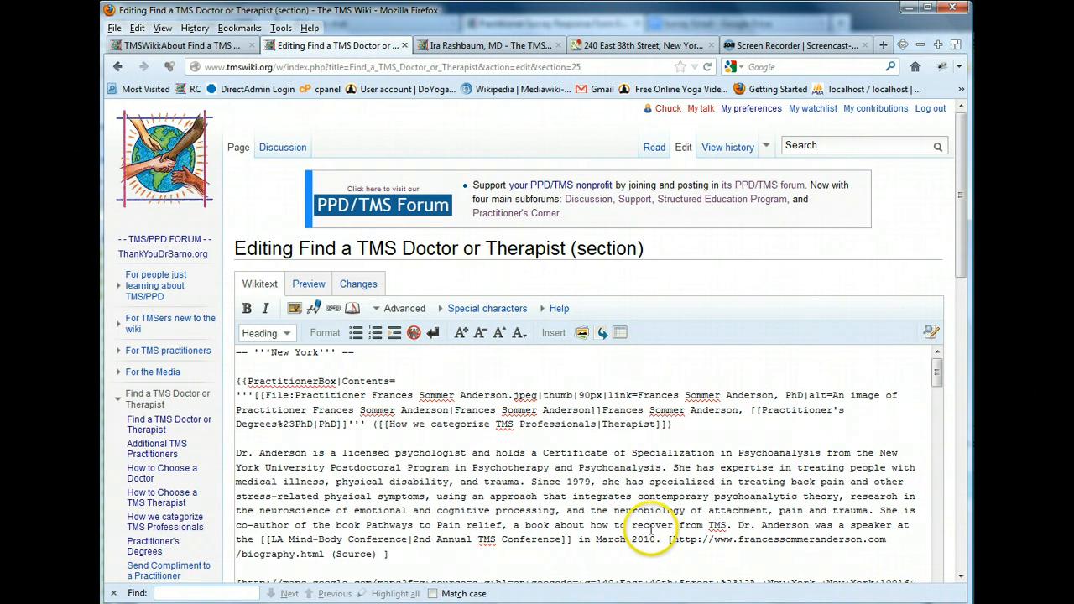
type("ra")
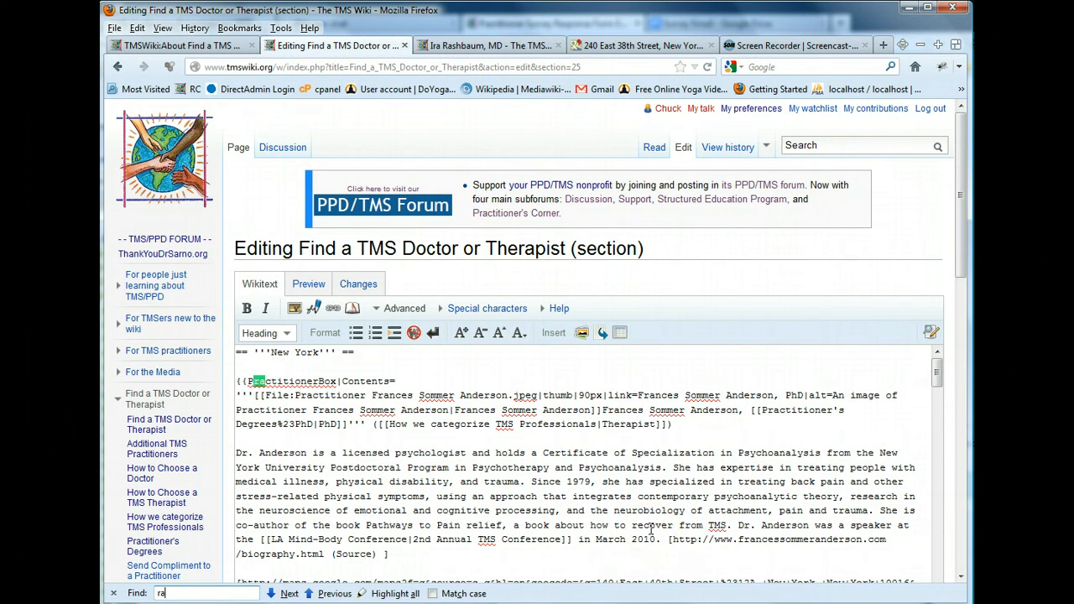
type("sh")
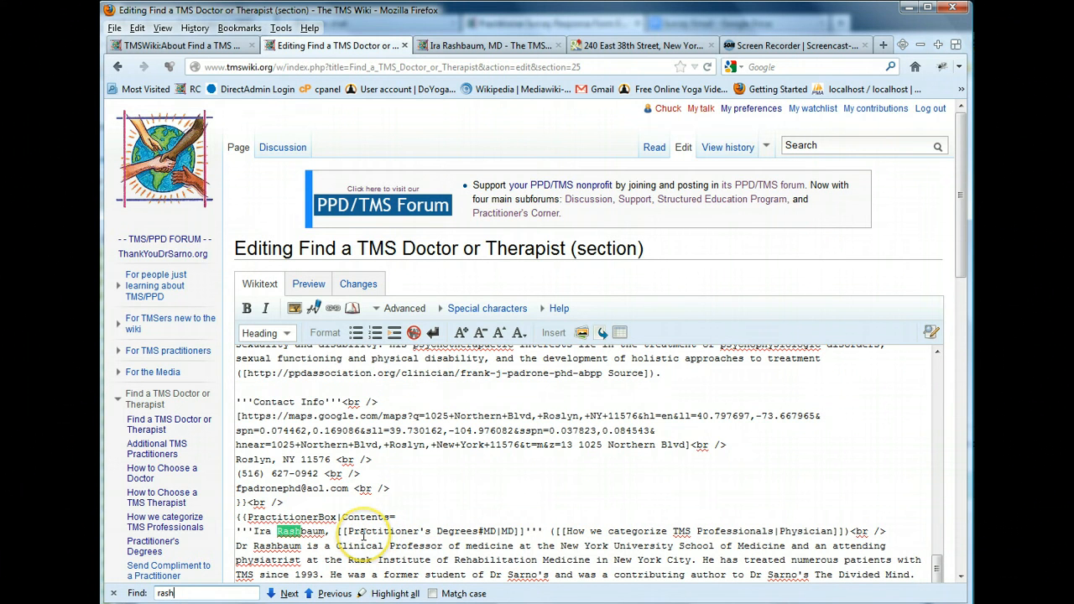
Examine the physician's PractitionerBox entry in the wikitext, highlighting its full block and its address lines
scroll(364, 537, "down", 4)
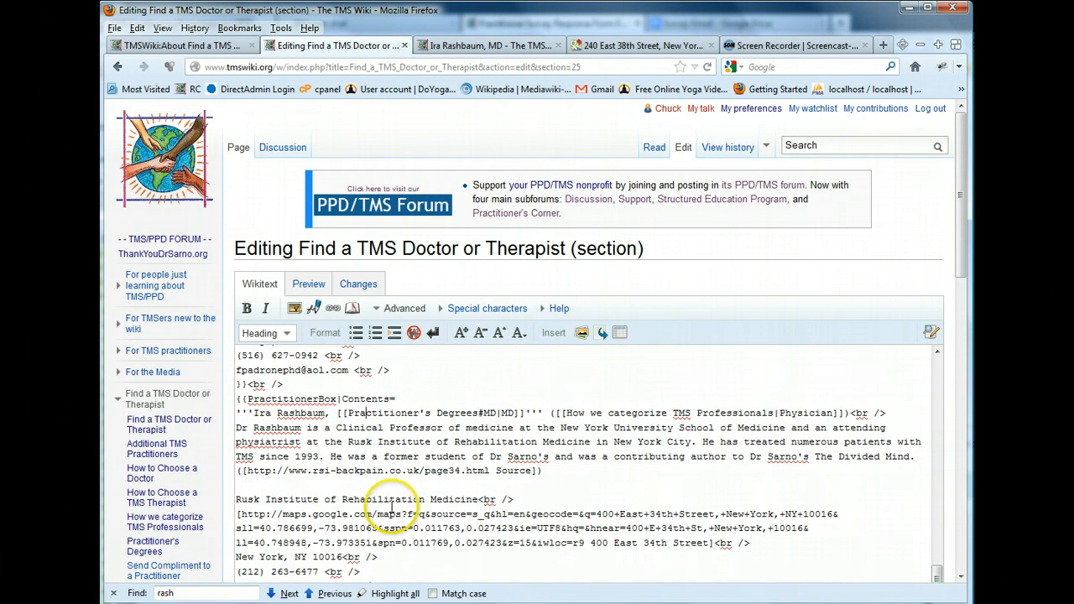
scroll(346, 420, "up", 1)
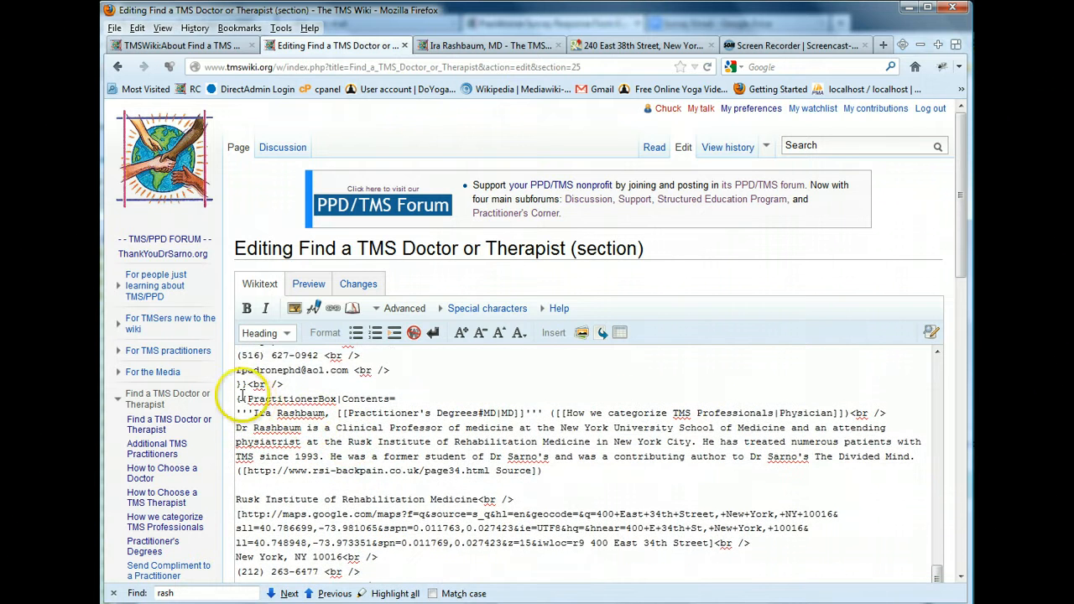
scroll(242, 395, "down", 1)
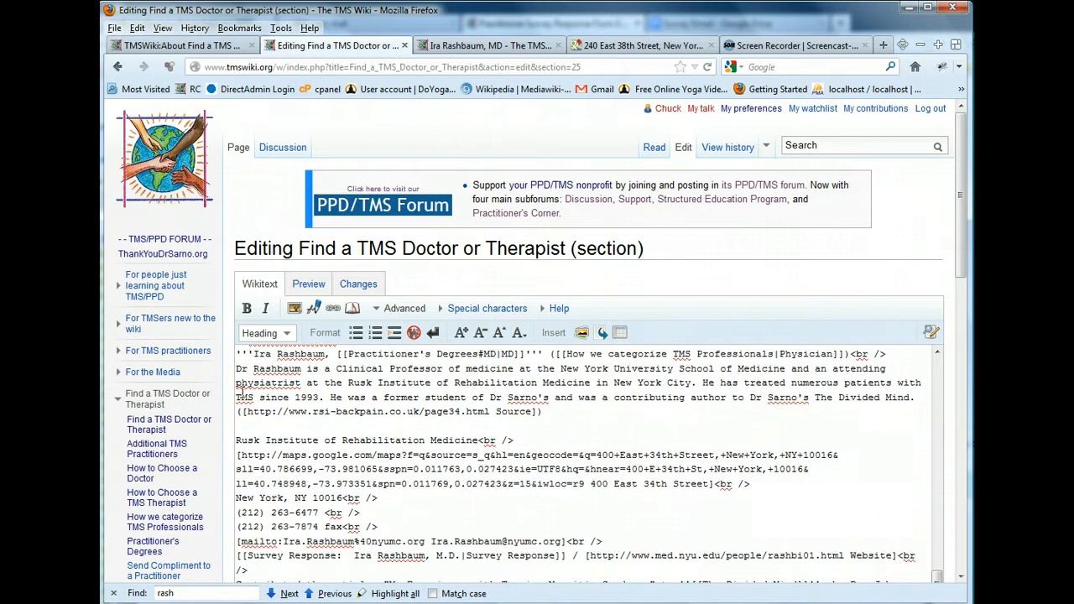
scroll(241, 391, "up", 1)
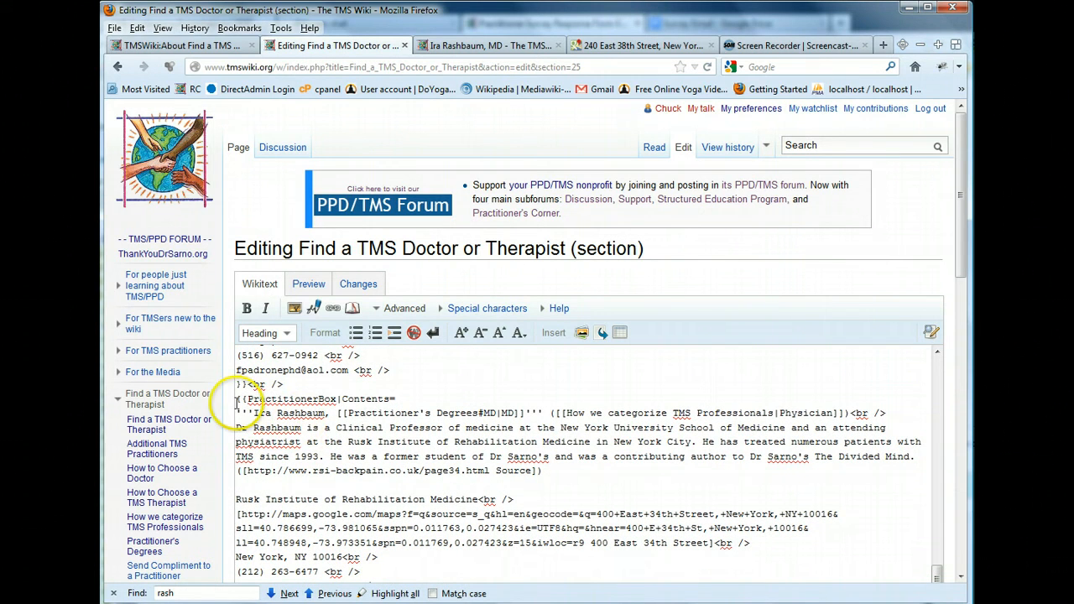
left_click_drag(283, 413, 279, 571)
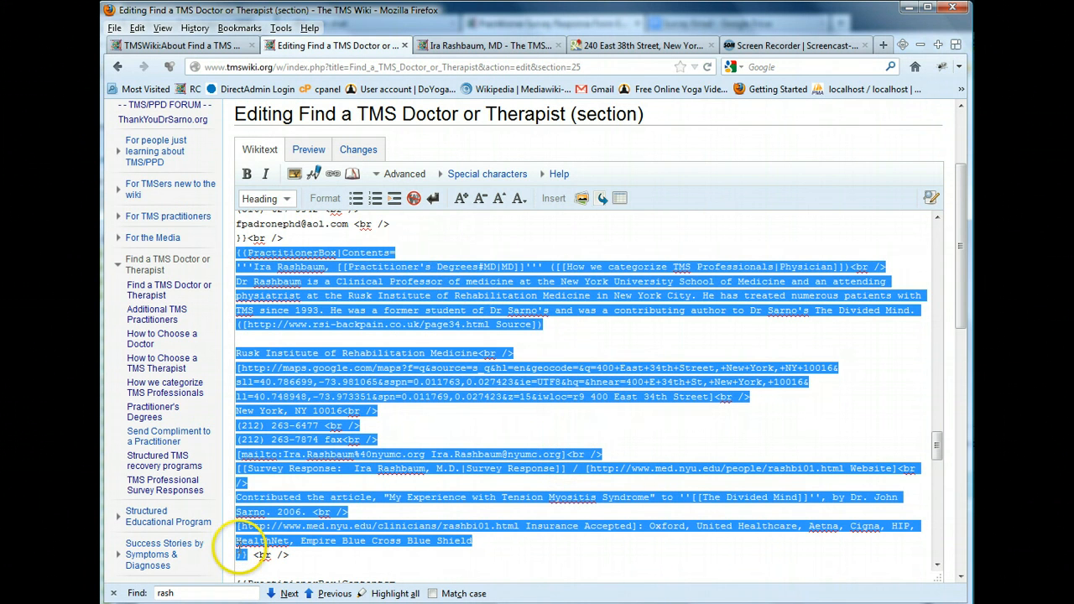
left_click(384, 423)
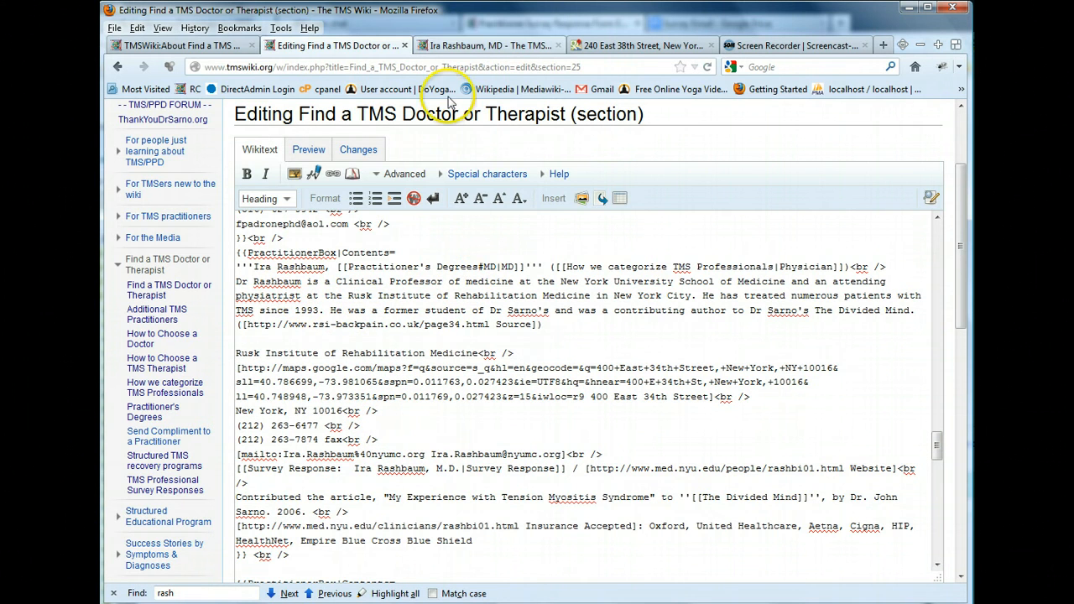
left_click_drag(330, 373, 531, 397)
left_click(546, 436)
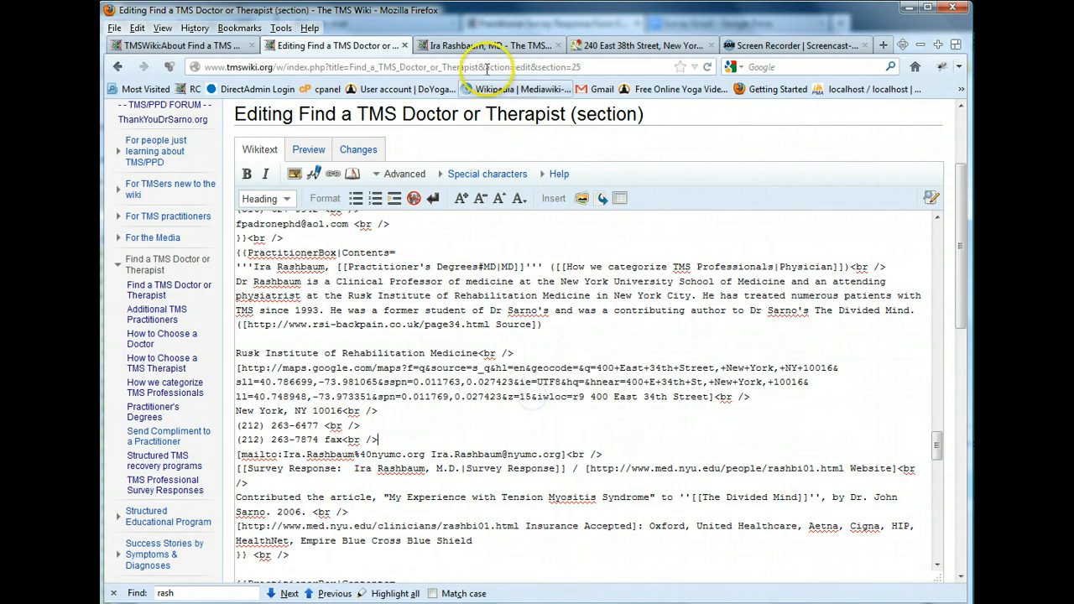
Copy the word "Rehabilitative" from the biography on the physician's profile page
left_click(457, 47)
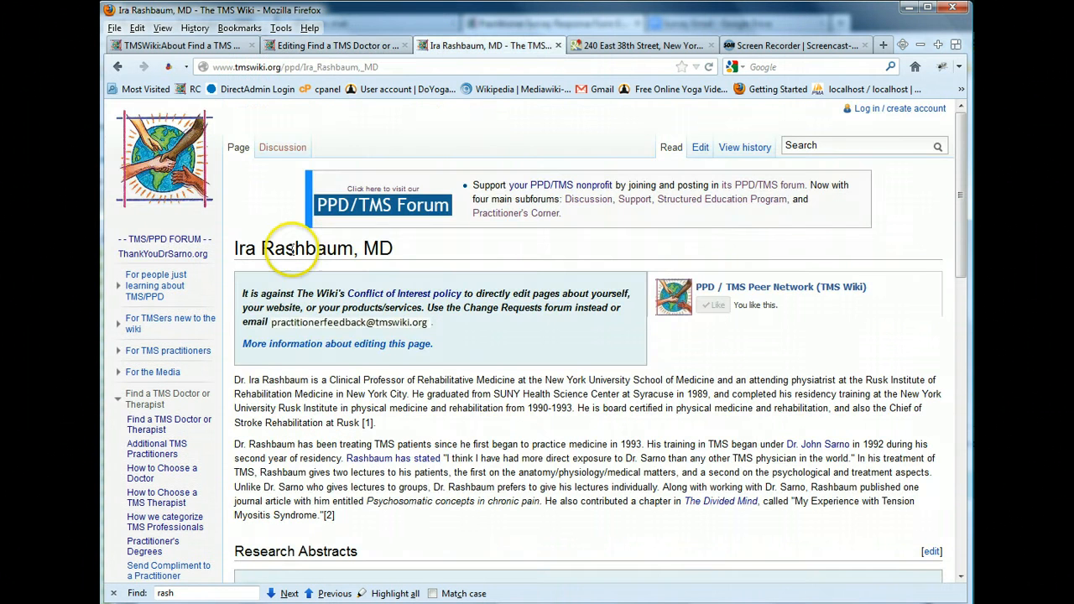
left_click(241, 380)
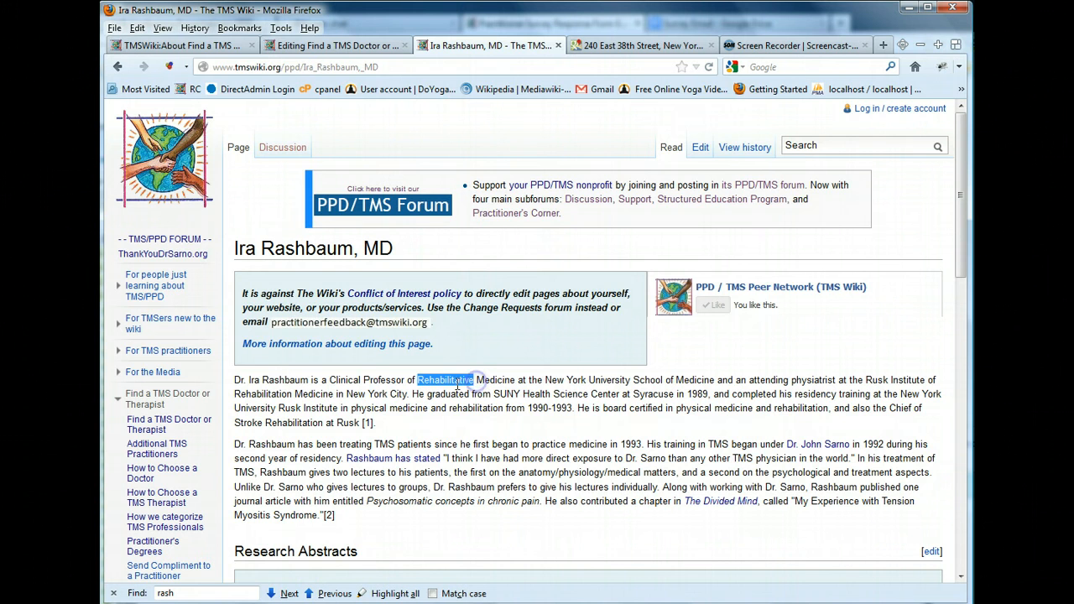
right_click(459, 383)
left_click(474, 394)
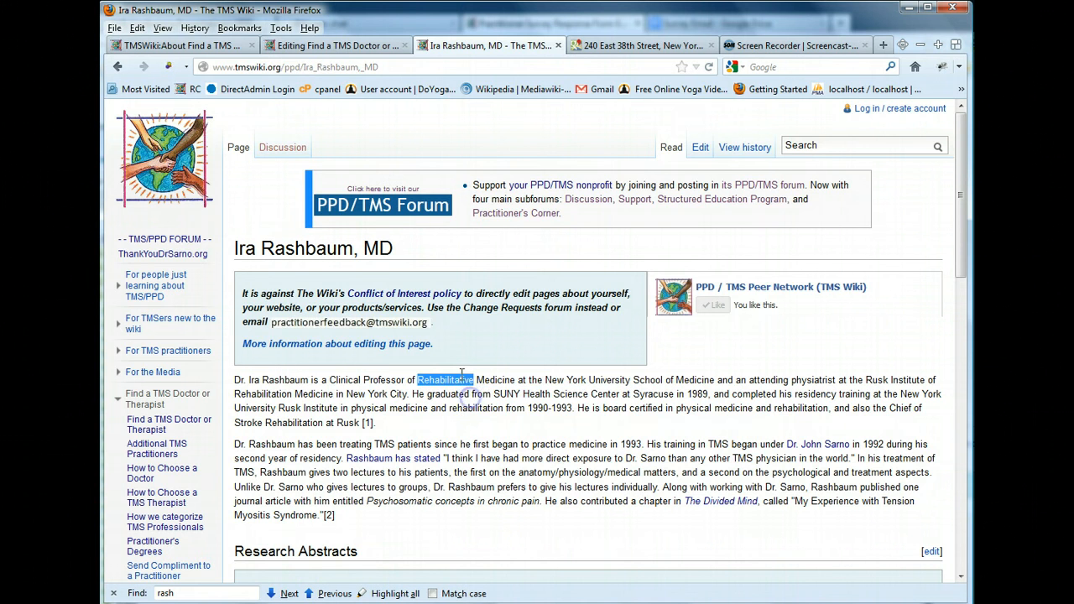
Return to the section editor and highlight the beginning of the physician's name line in the entry
left_click(357, 46)
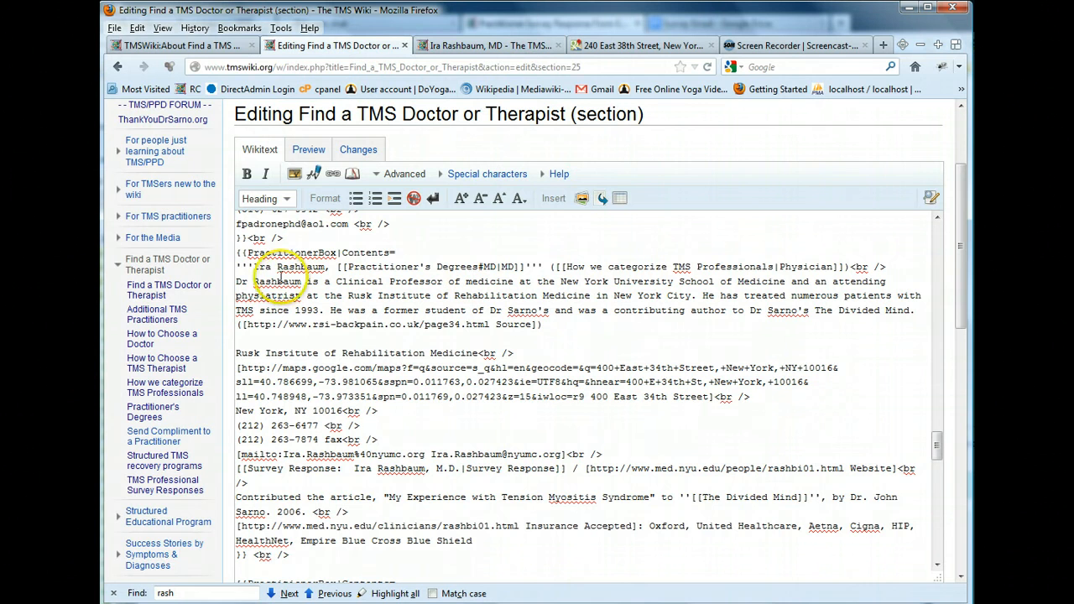
left_click_drag(238, 267, 443, 270)
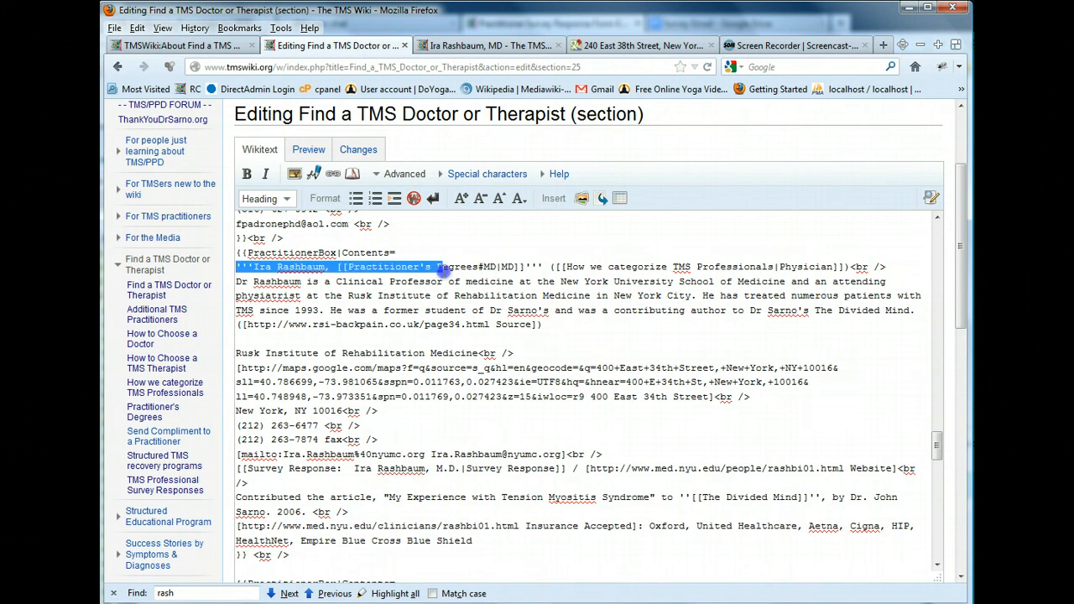
left_click(442, 270)
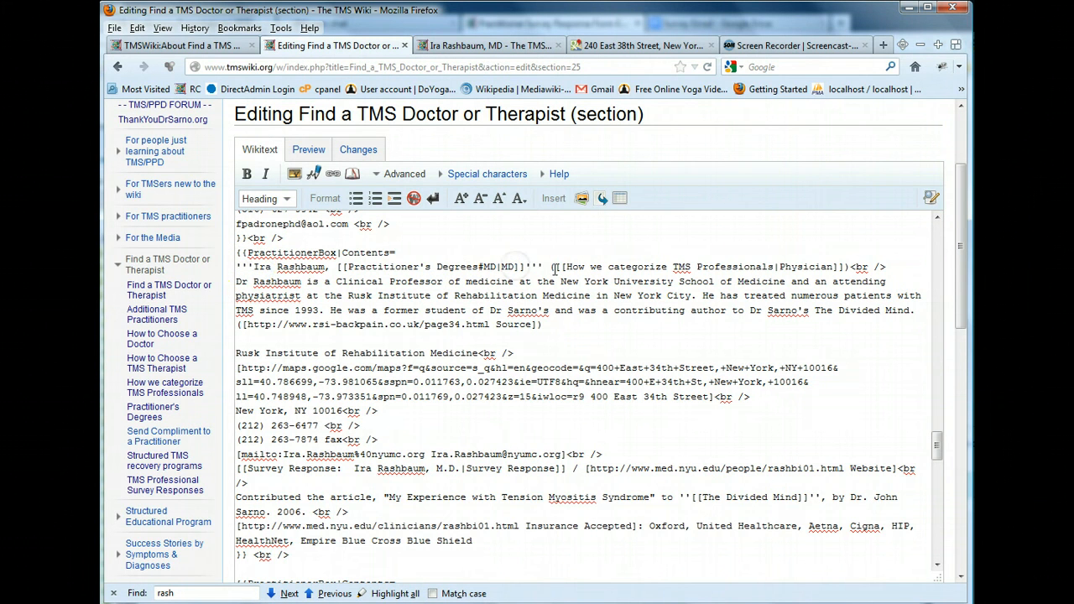
Insert the copied word "Rehabilitative" before "Medicine" in the physician's biography line, capitalizing Medicine
left_click_drag(684, 267, 815, 267)
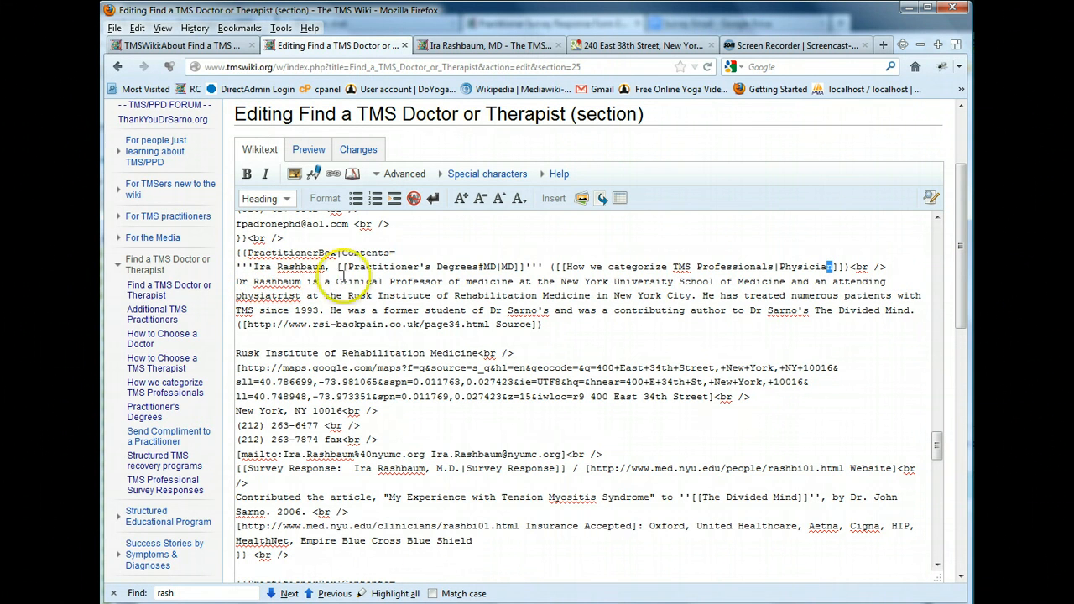
right_click(466, 282)
left_click(505, 339)
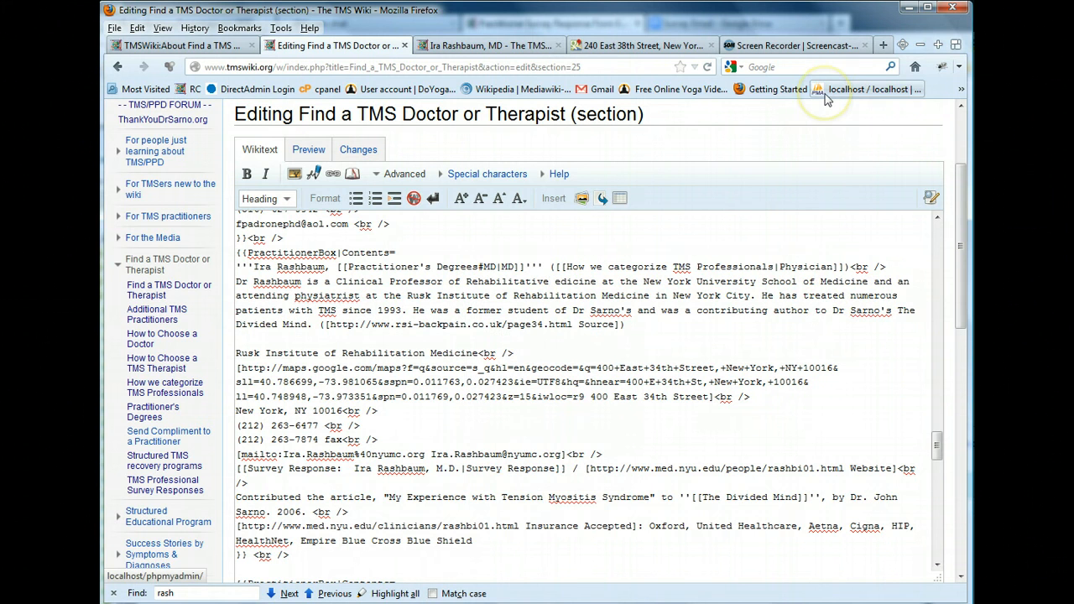
type("M")
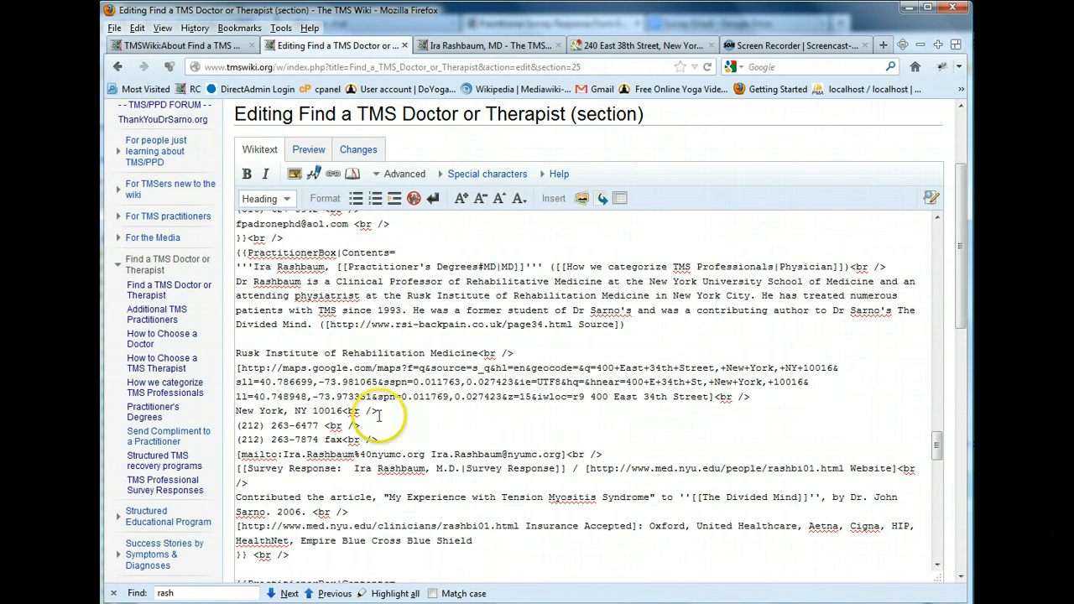
Compare the entry's street address with the address on the profile page and its Google Maps location
left_click(373, 367)
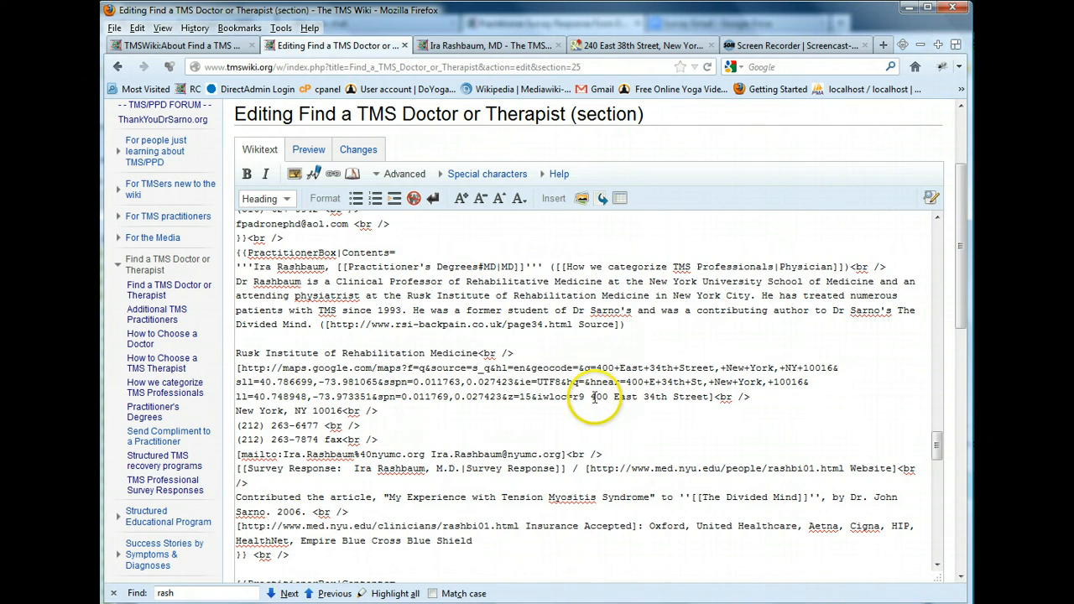
left_click_drag(596, 396, 710, 397)
left_click(492, 45)
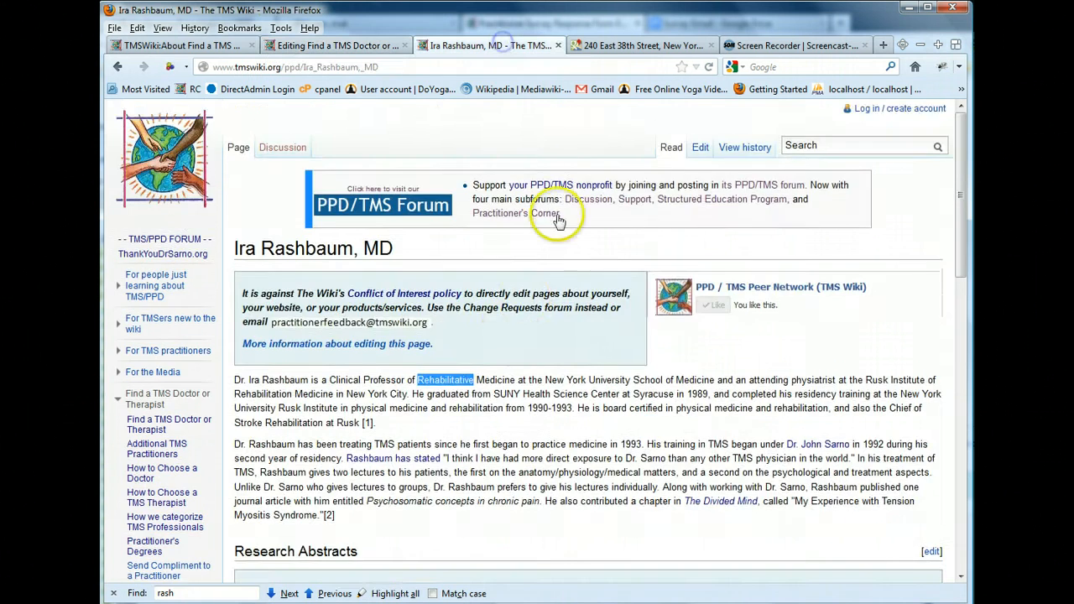
scroll(503, 386, "down", 5)
scroll(507, 396, "down", 3)
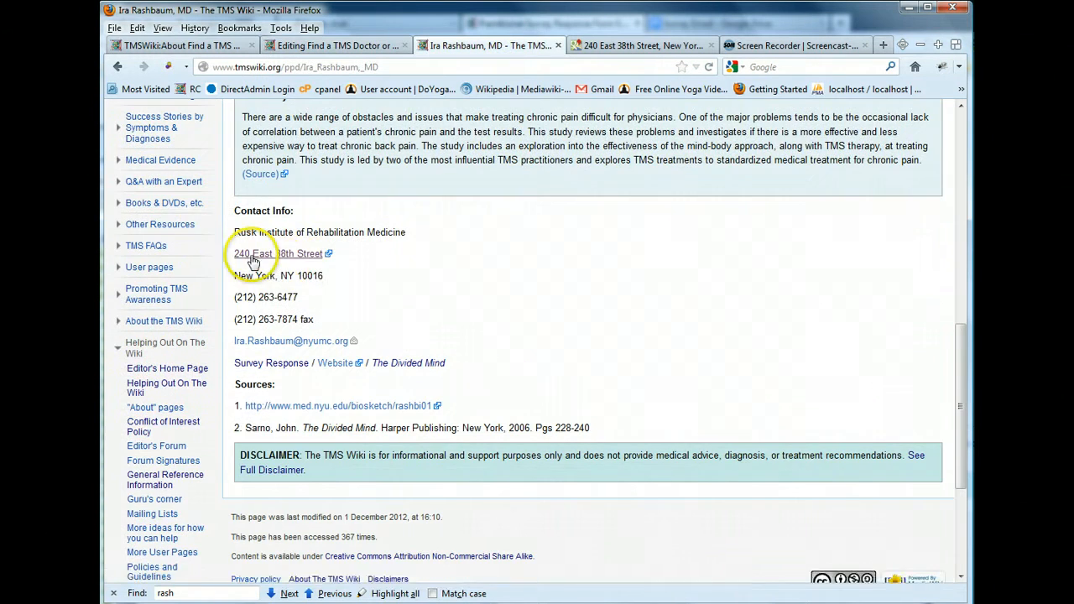
left_click(297, 255)
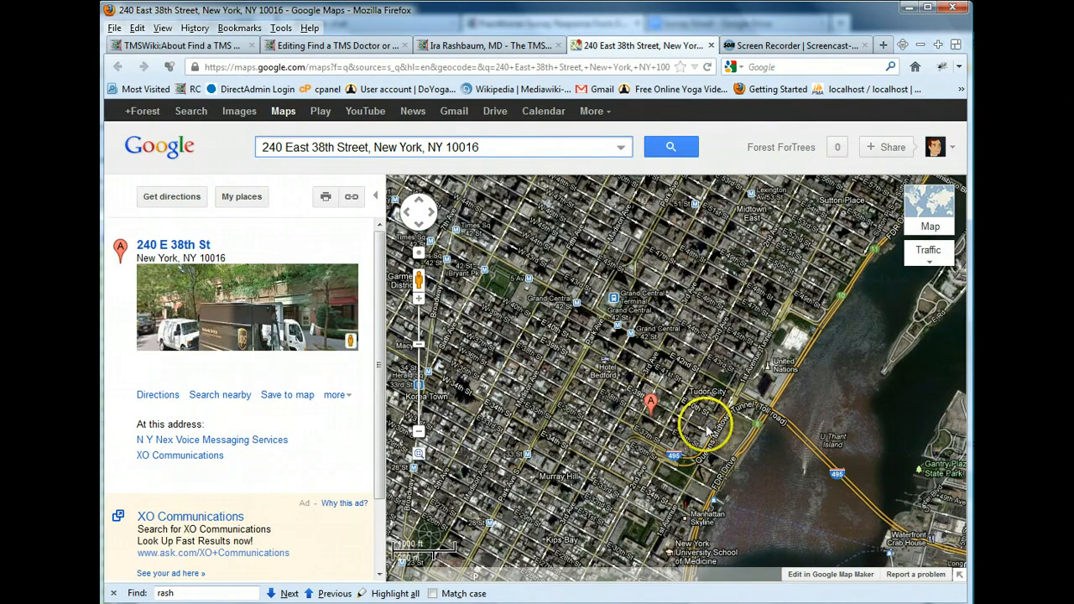
left_click(419, 432)
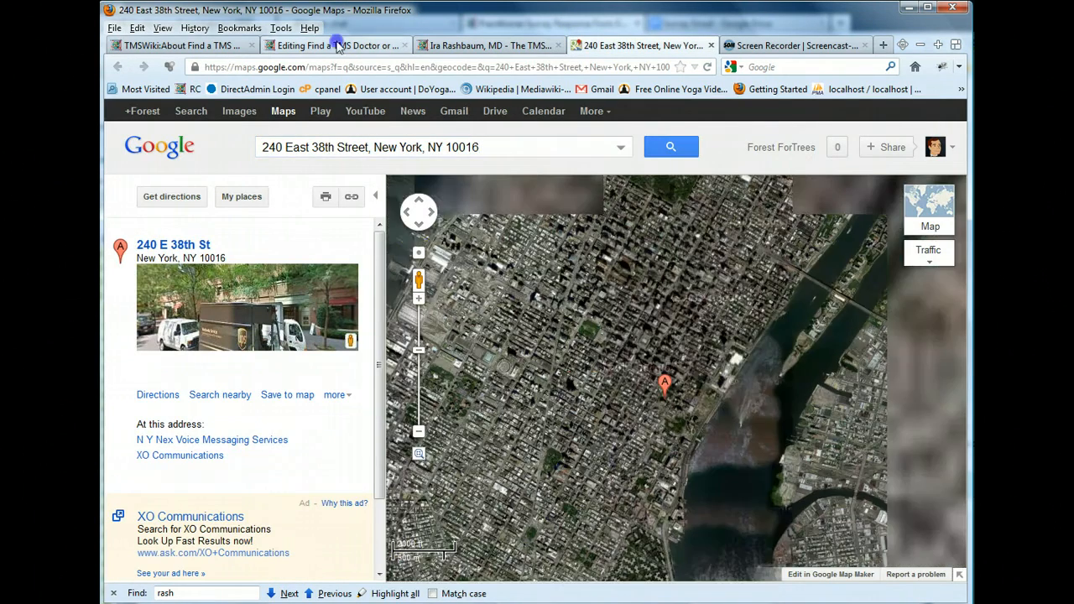
left_click(302, 45)
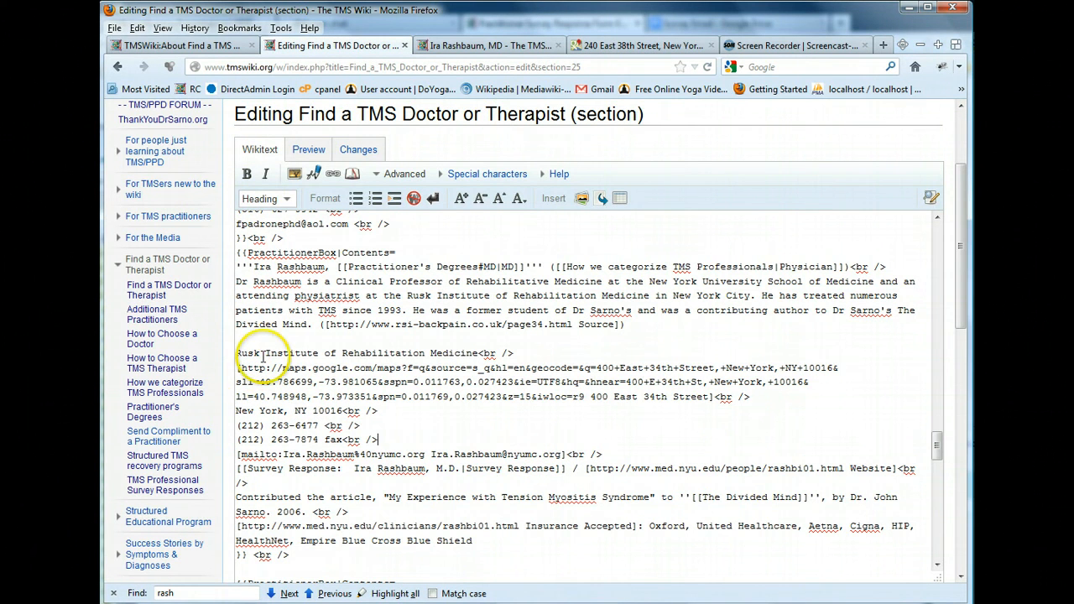
Examine the entry's institution line and map link in the wikitext
left_click_drag(236, 354, 470, 353)
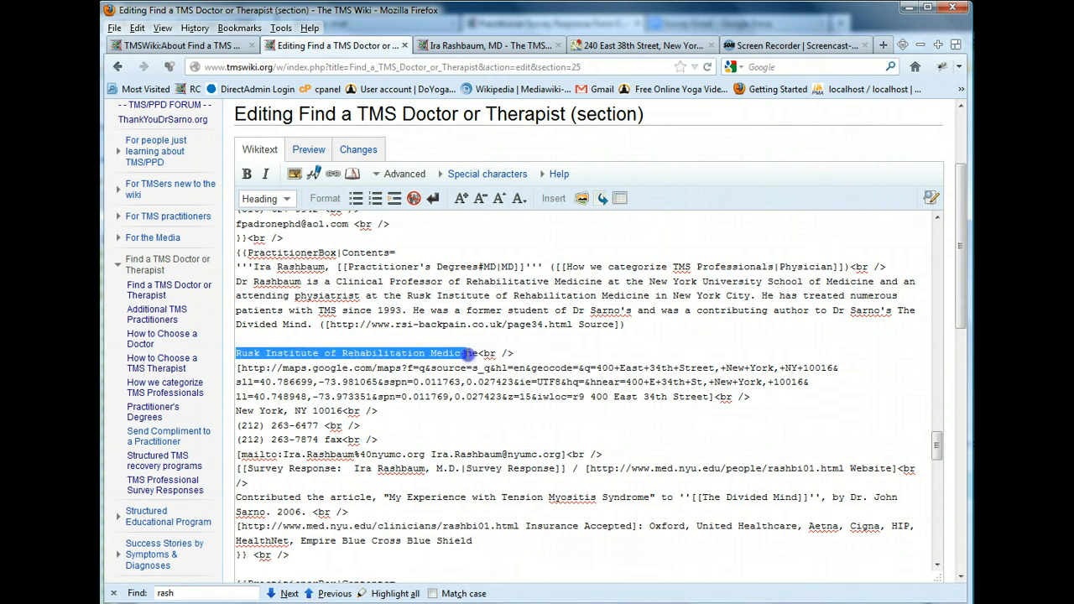
left_click(468, 353)
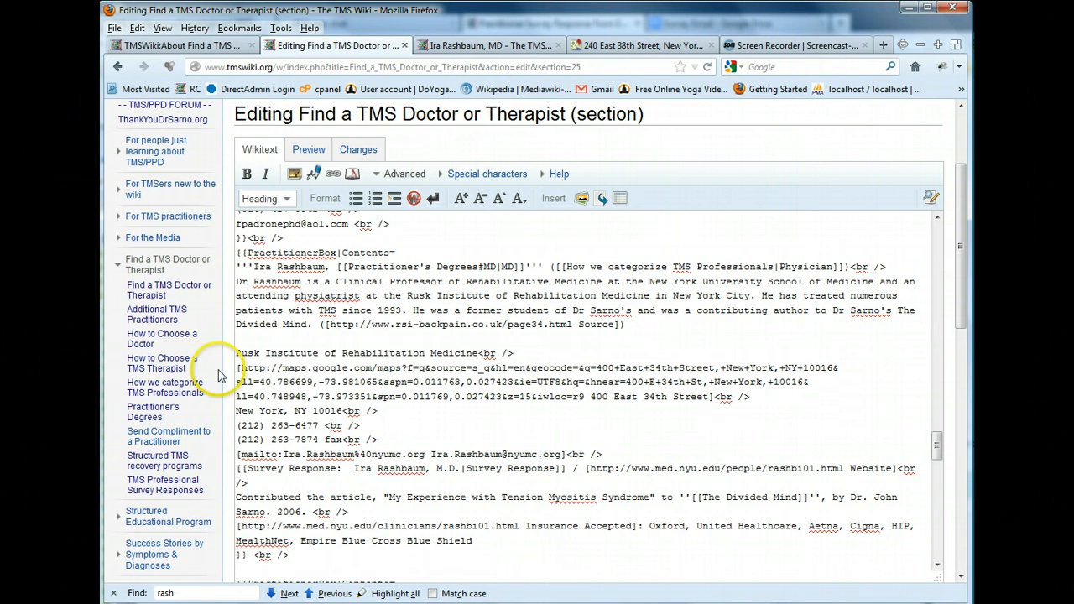
left_click_drag(238, 368, 454, 383)
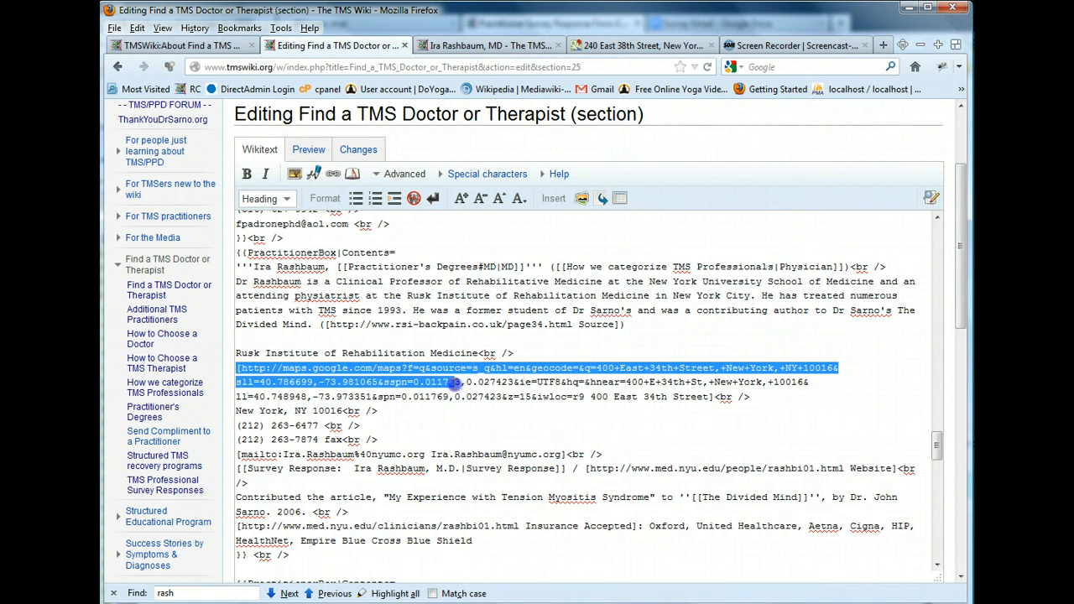
left_click_drag(577, 382, 663, 403)
left_click(591, 398)
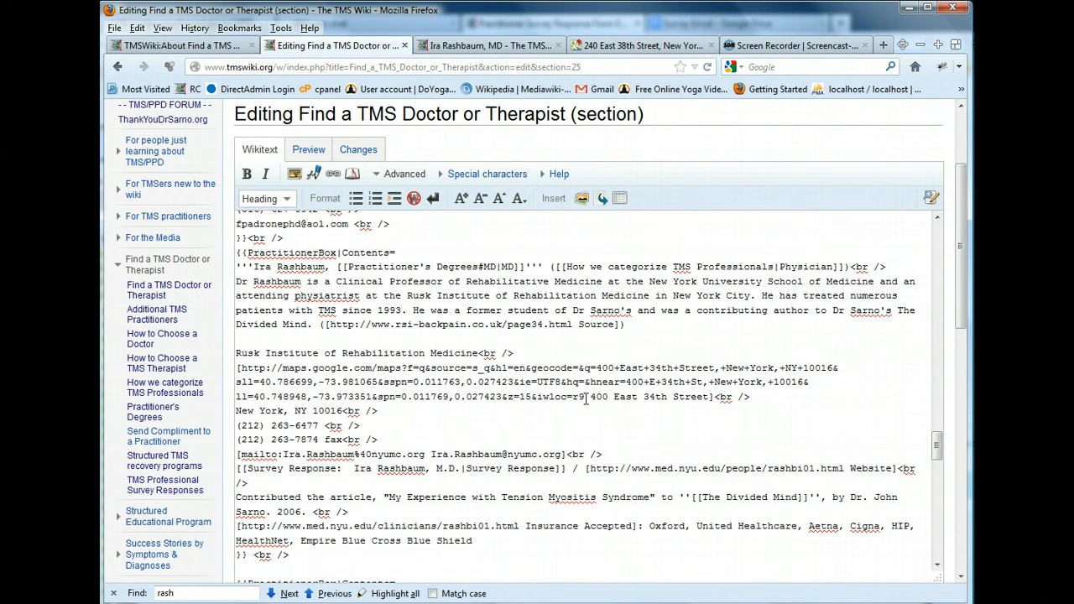
left_click_drag(586, 398, 243, 367)
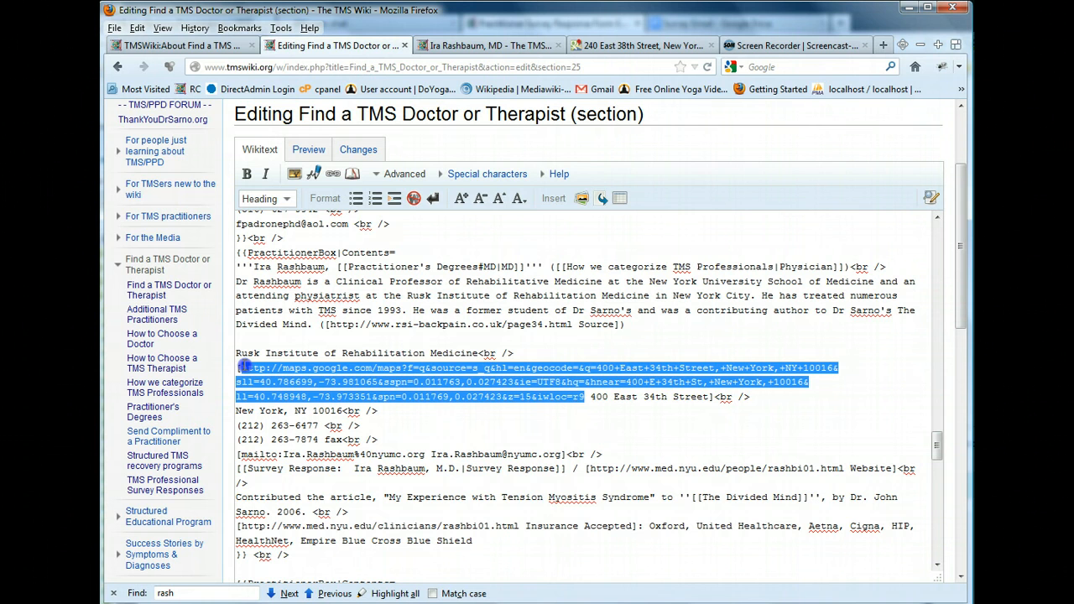
left_click(383, 370)
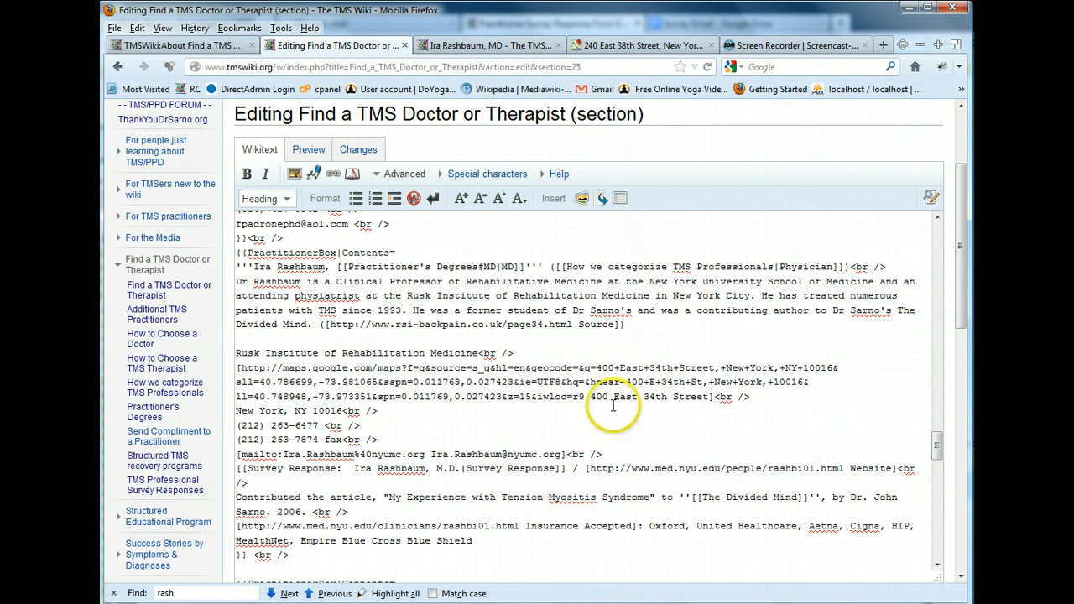
Copy the Google Maps link for 240 East 38th Street, New York, NY 10016
left_click(635, 48)
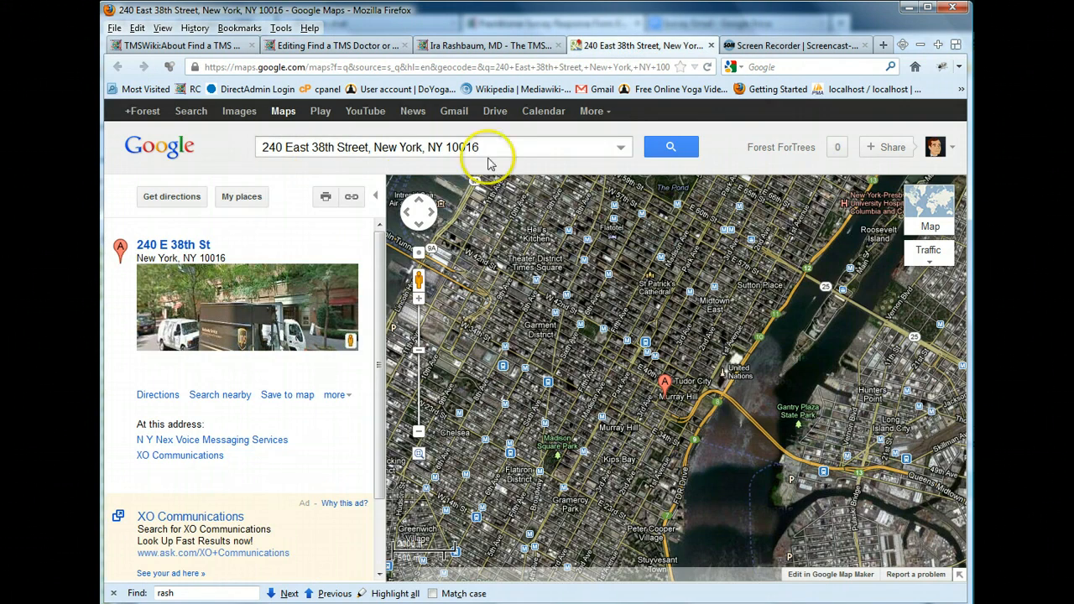
left_click(414, 432)
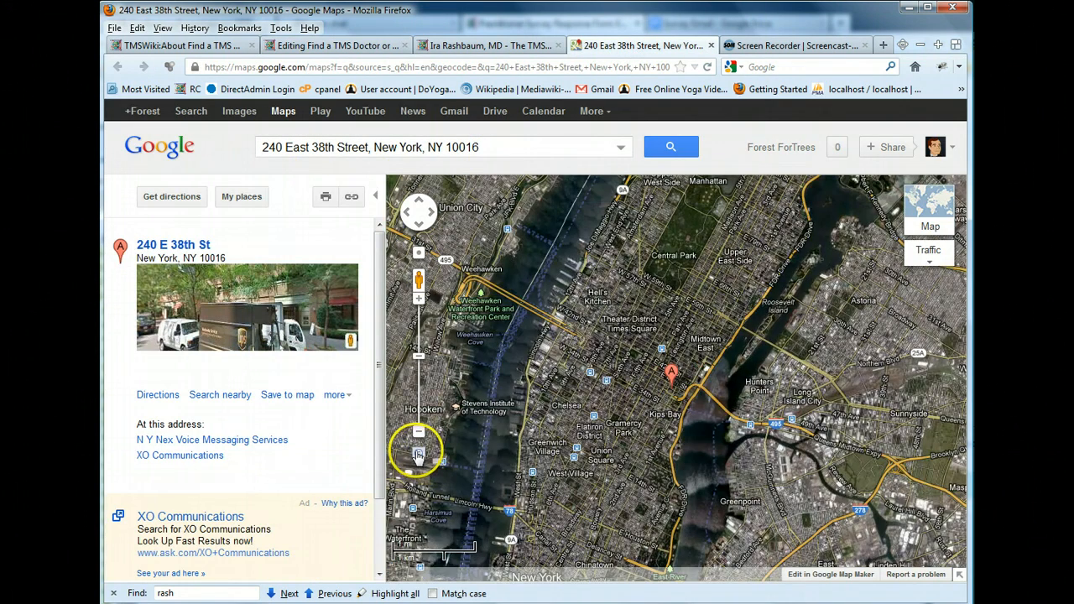
left_click(349, 207)
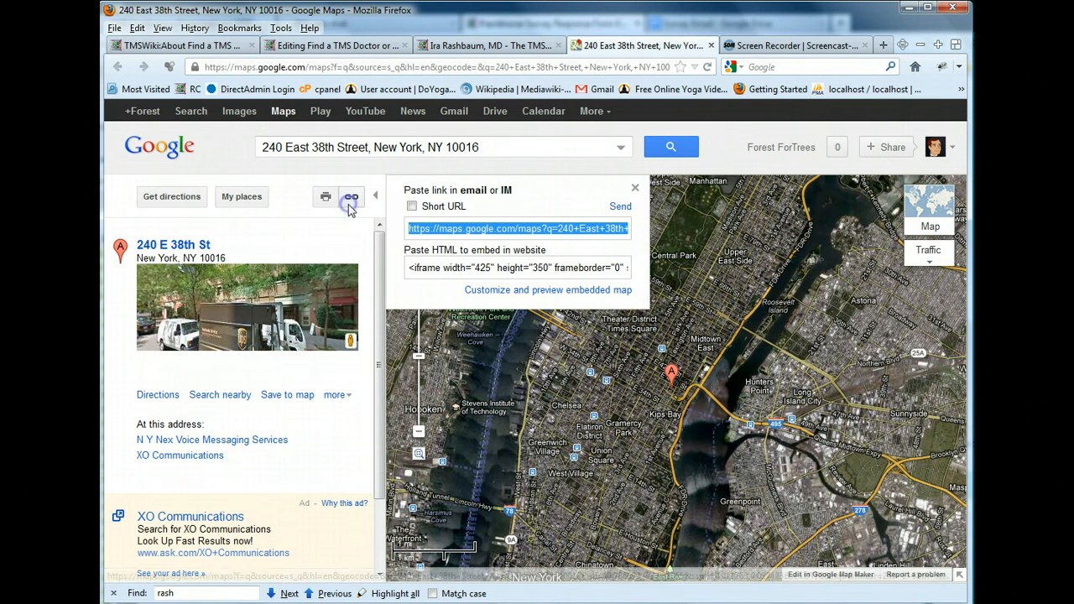
right_click(493, 221)
left_click(537, 277)
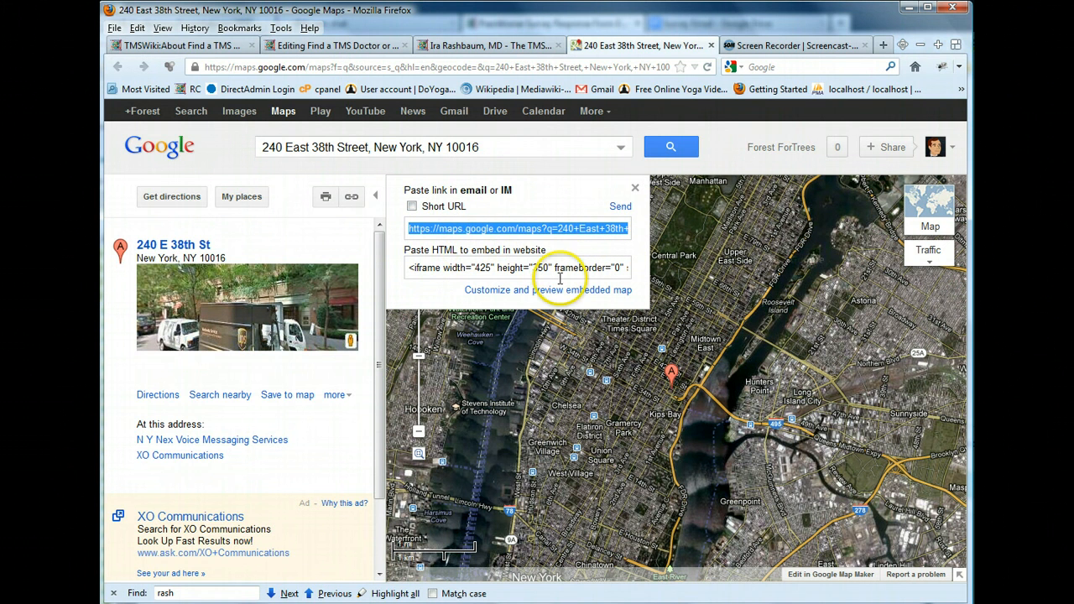
Replace the entry's old map link and street text with the copied Google Maps link
left_click(304, 44)
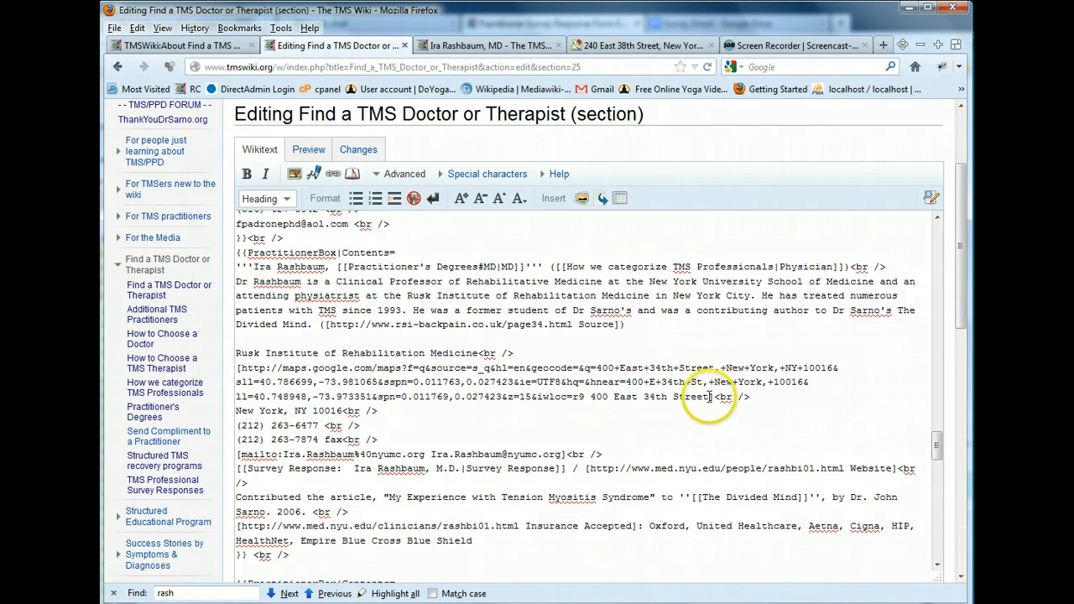
left_click_drag(709, 397, 277, 368)
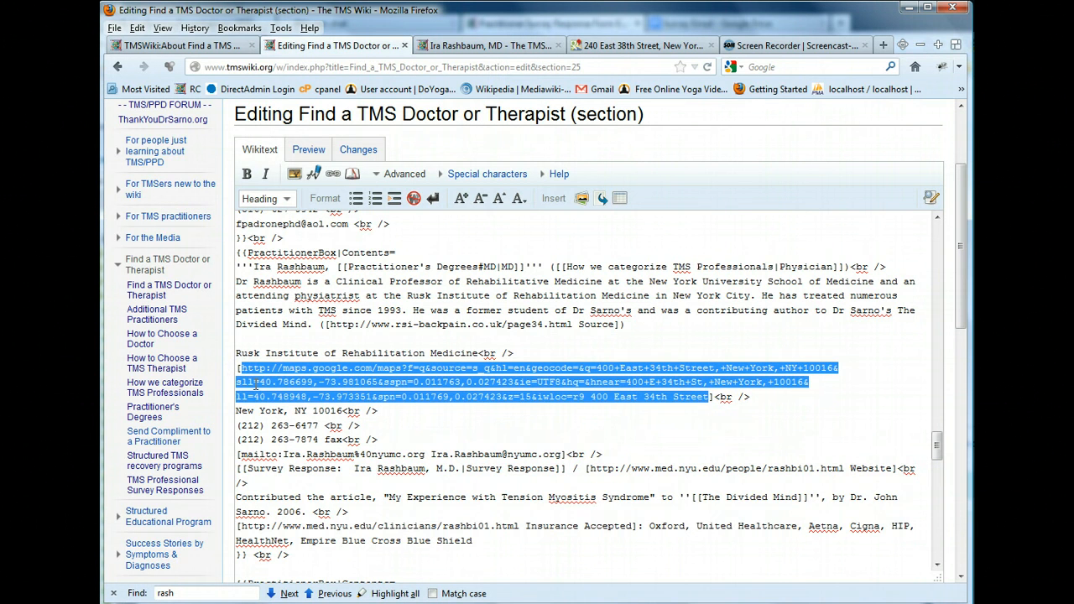
key("Delete")
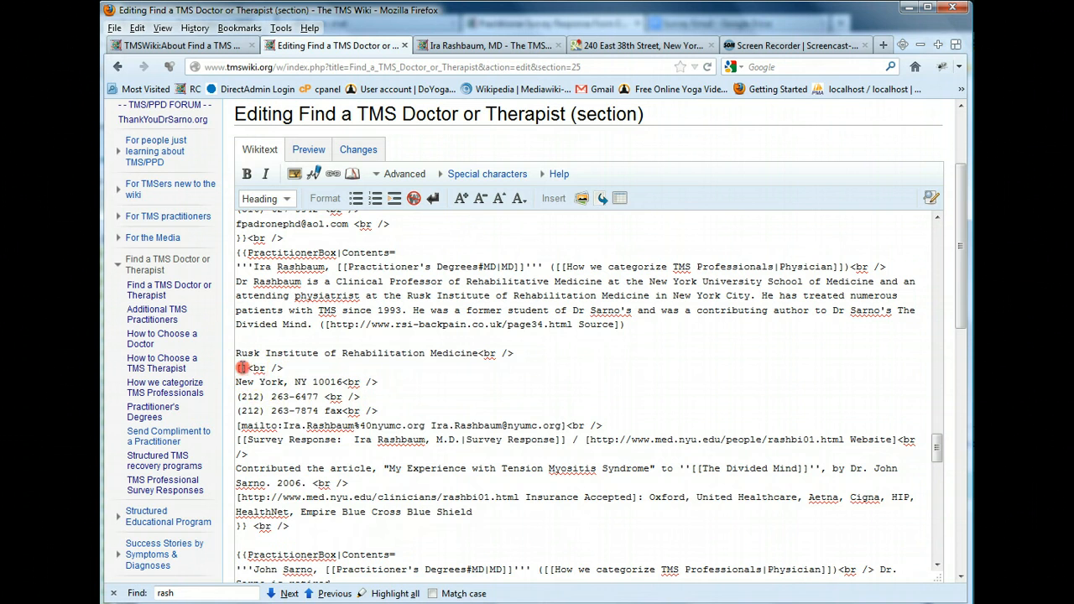
right_click(262, 369)
left_click(279, 432)
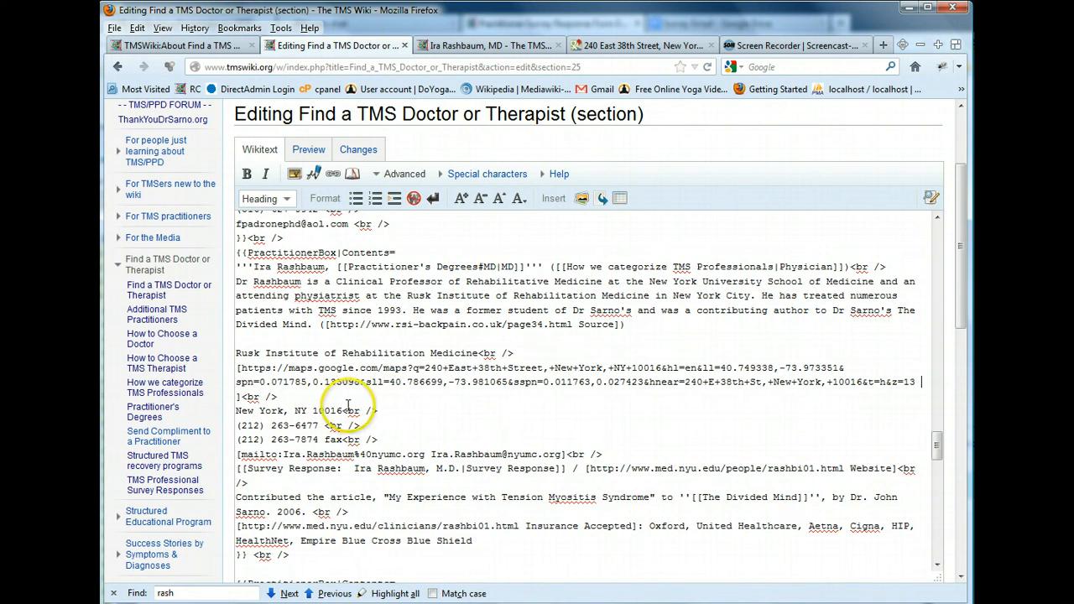
left_click(503, 47)
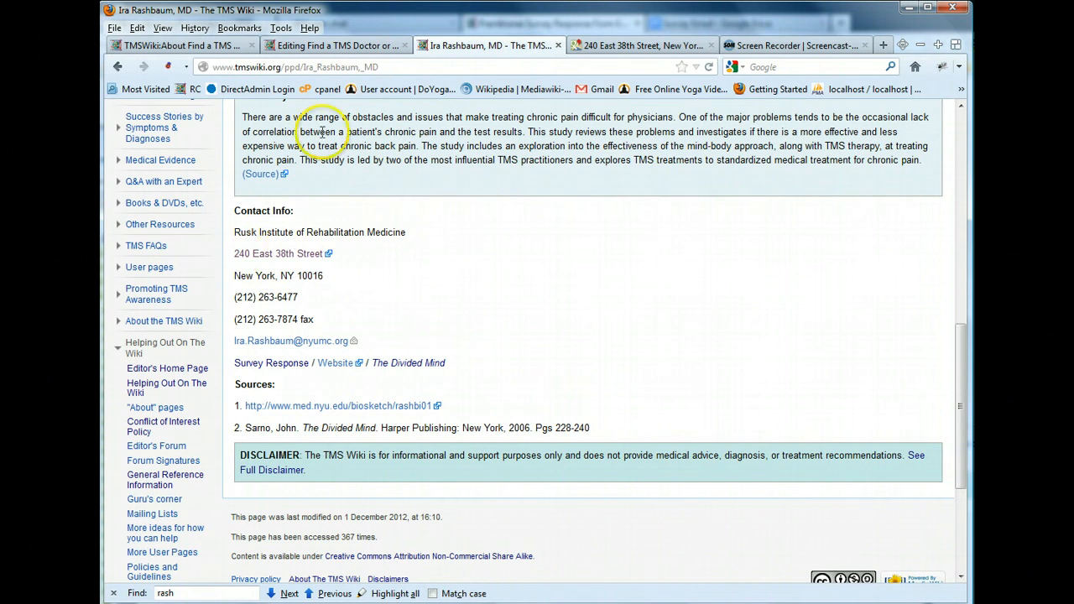
left_click_drag(290, 257, 318, 258)
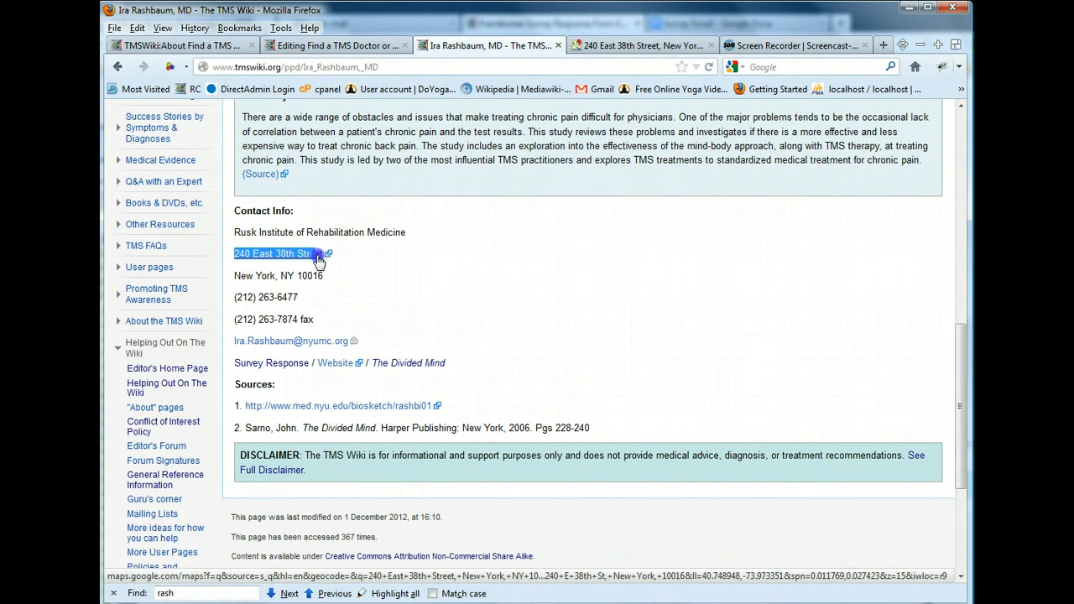
left_click(336, 45)
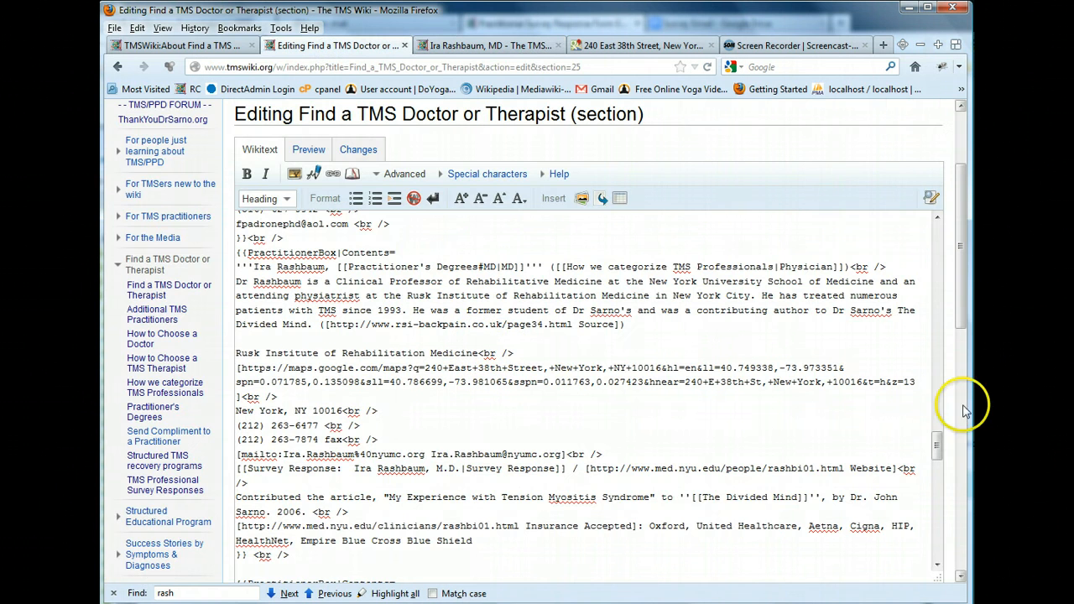
key("ctrl+v")
Review the biography on the physician's profile page
left_click(485, 49)
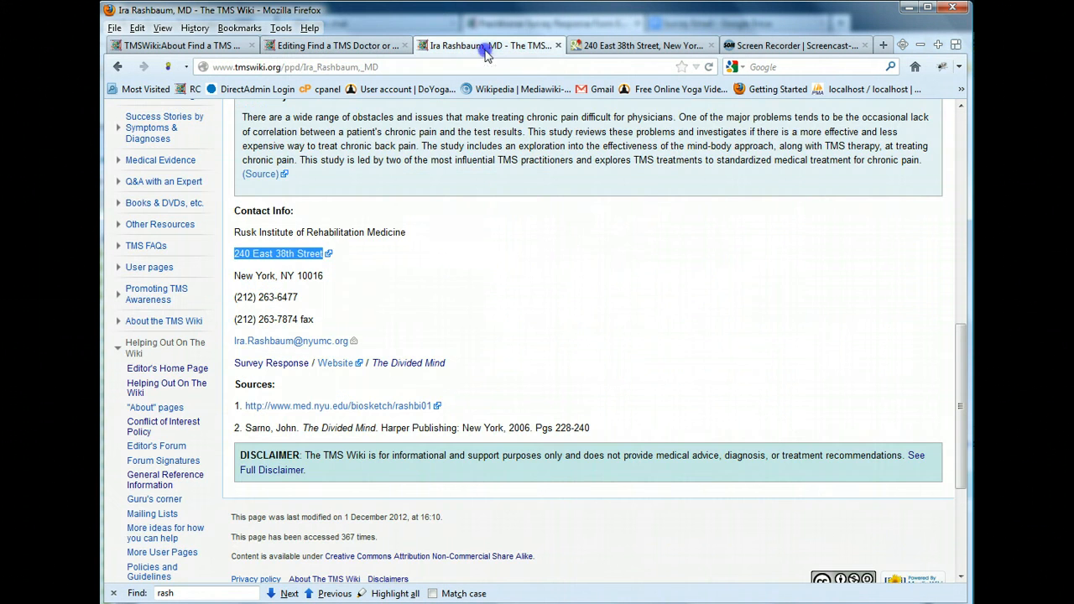
left_click(409, 268)
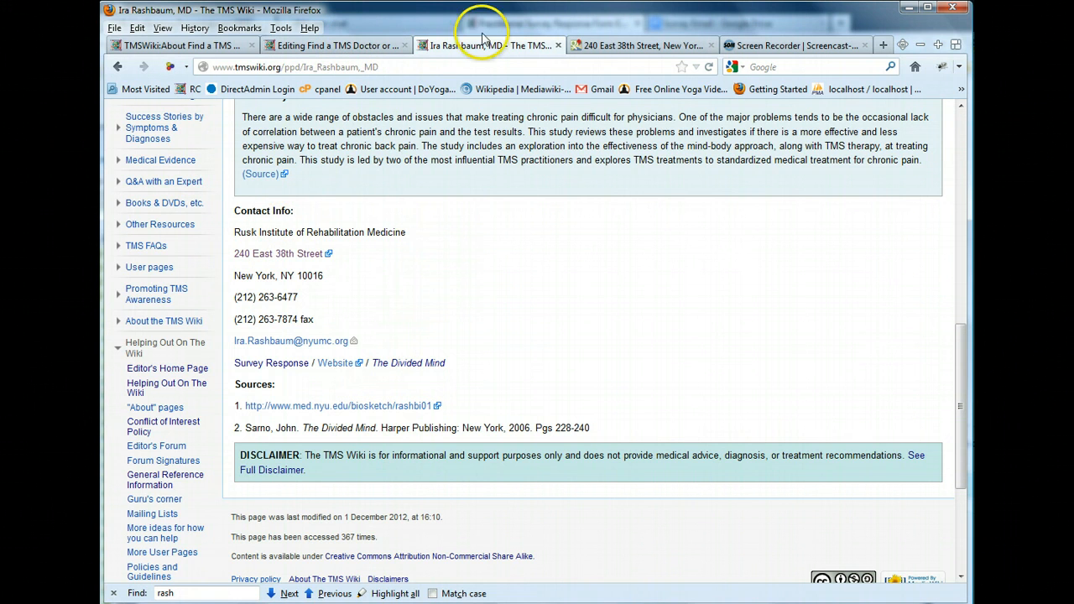
scroll(388, 436, "up", 10)
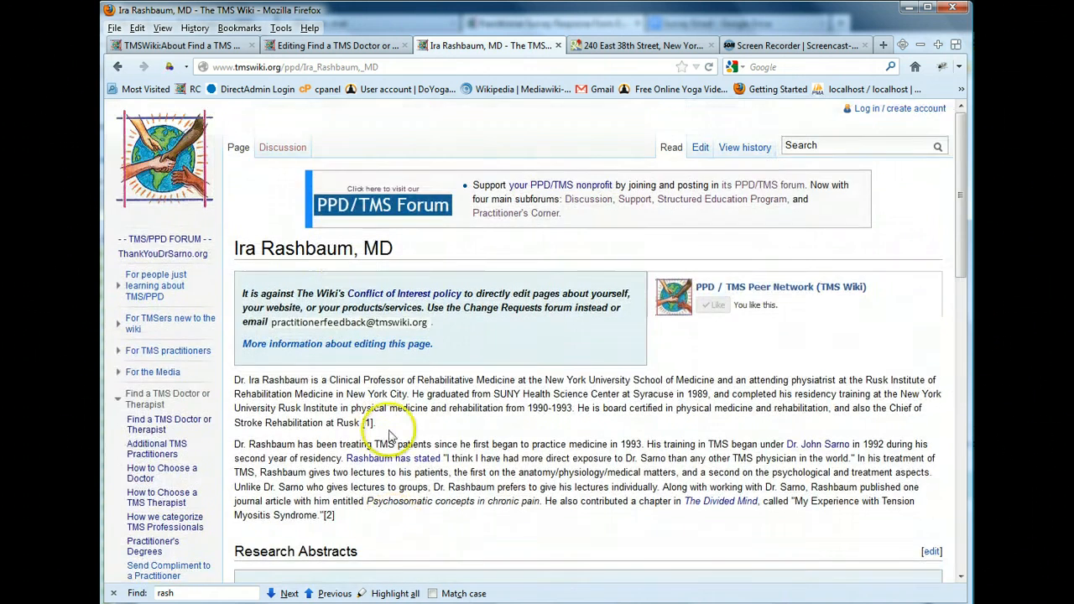
left_click(334, 45)
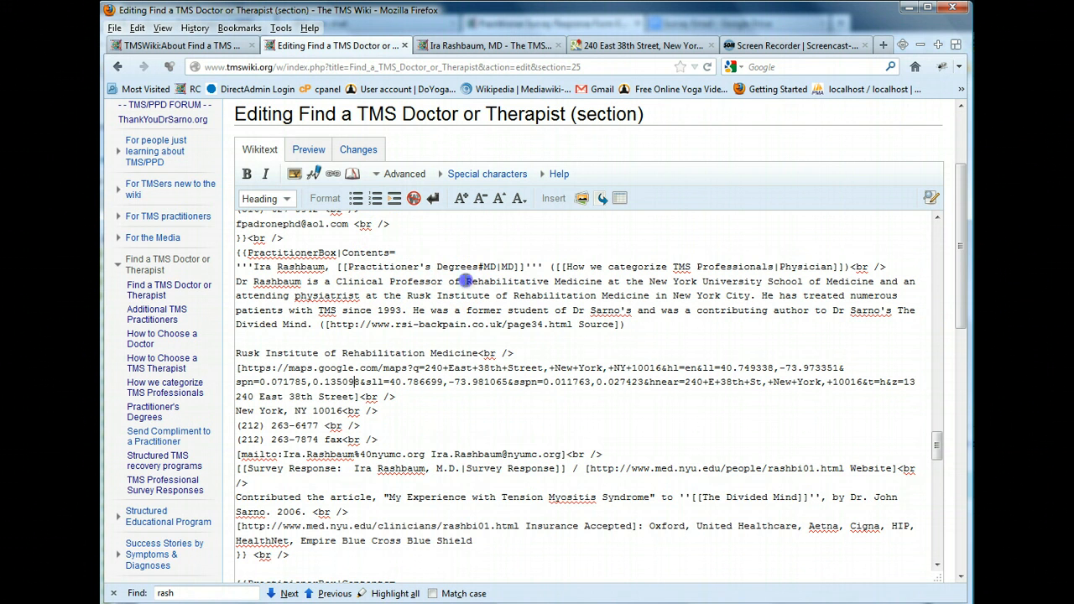
Check the edited entry in the wikitext and preview the section down to the physician's listing
left_click(527, 344)
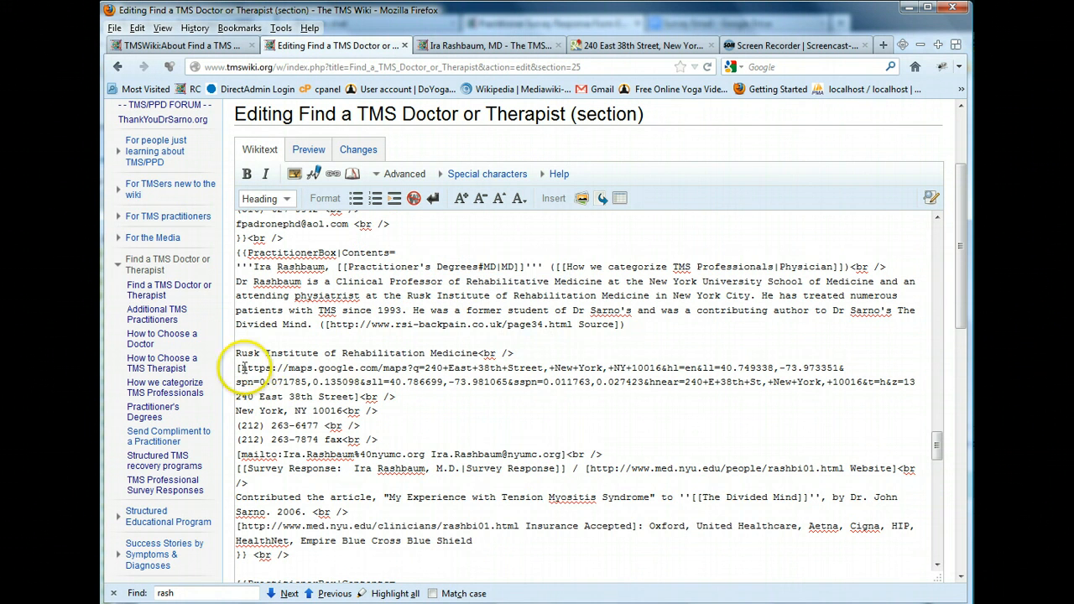
left_click_drag(318, 382, 358, 401)
left_click(406, 399)
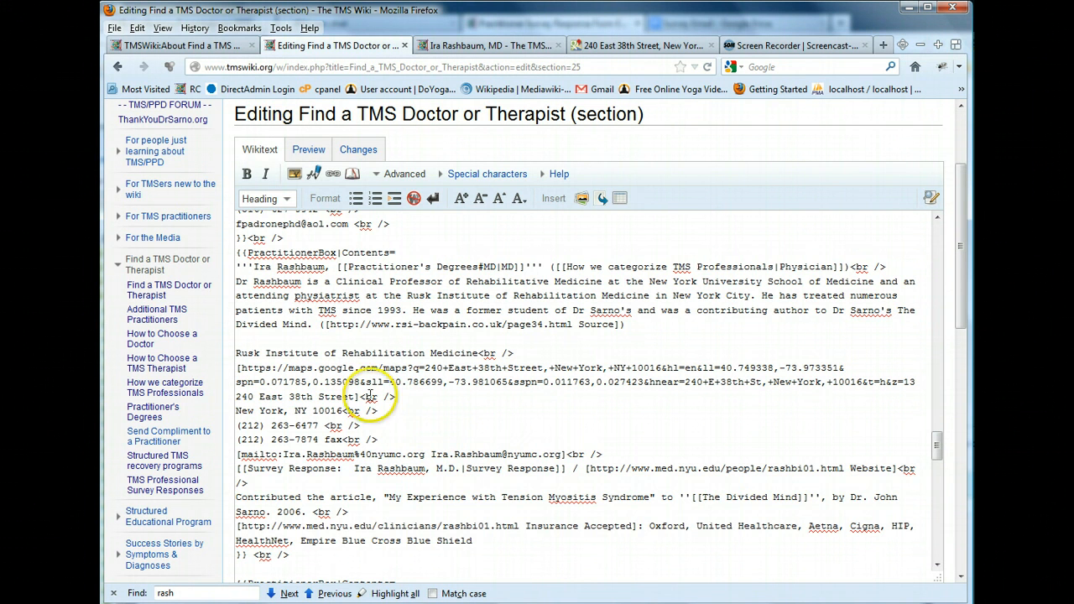
scroll(319, 469, "down", 2)
left_click(300, 501)
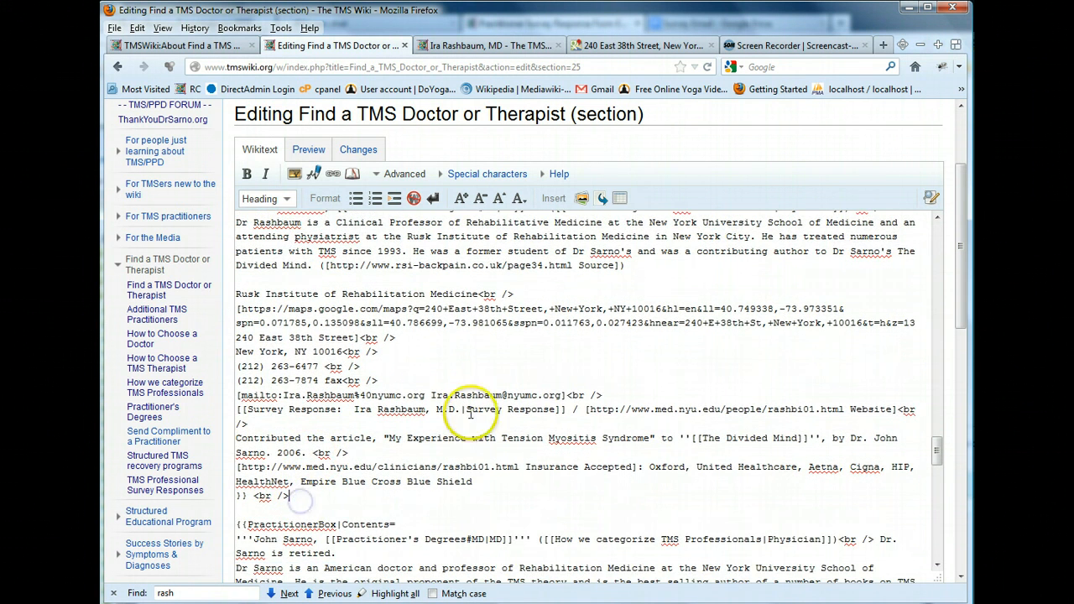
left_click(306, 152)
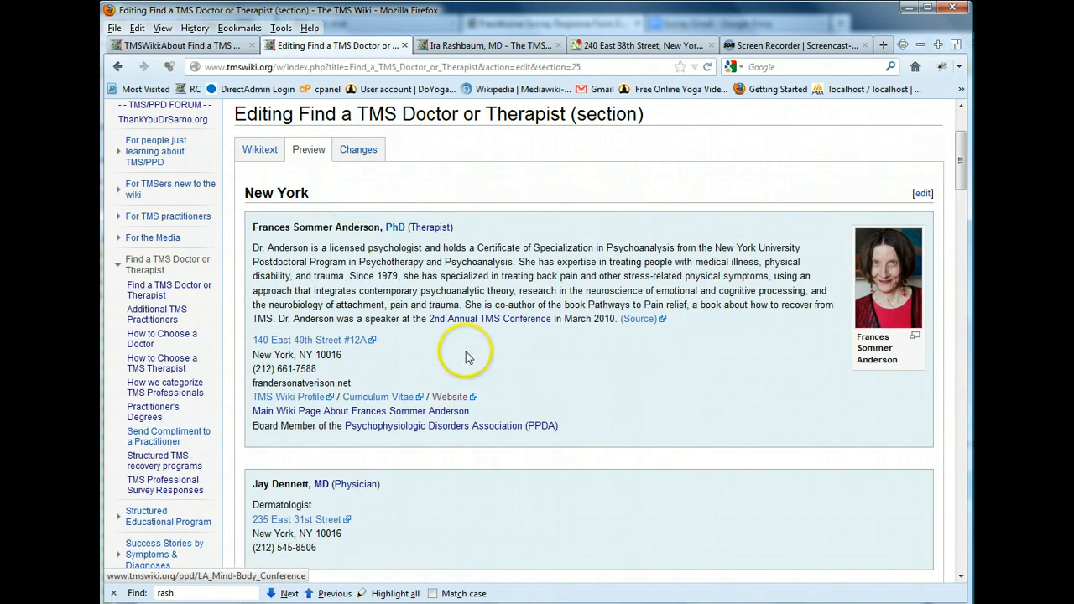
scroll(478, 458, "down", 8)
scroll(479, 458, "down", 15)
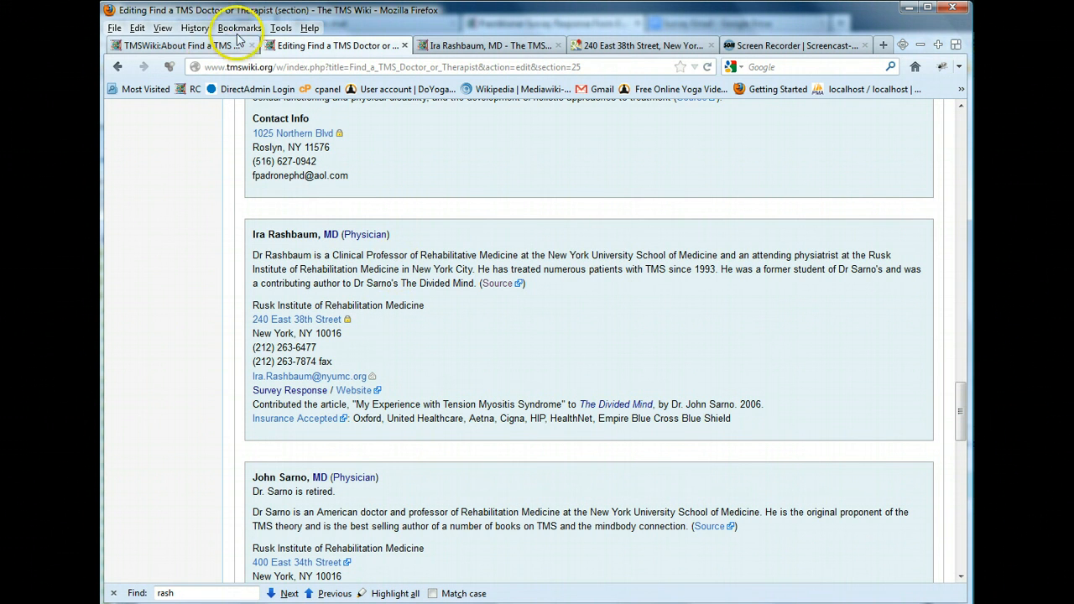
Read the steps and practitioner entry template on the About Find a TMS Doctor or Therapist page
left_click(214, 46)
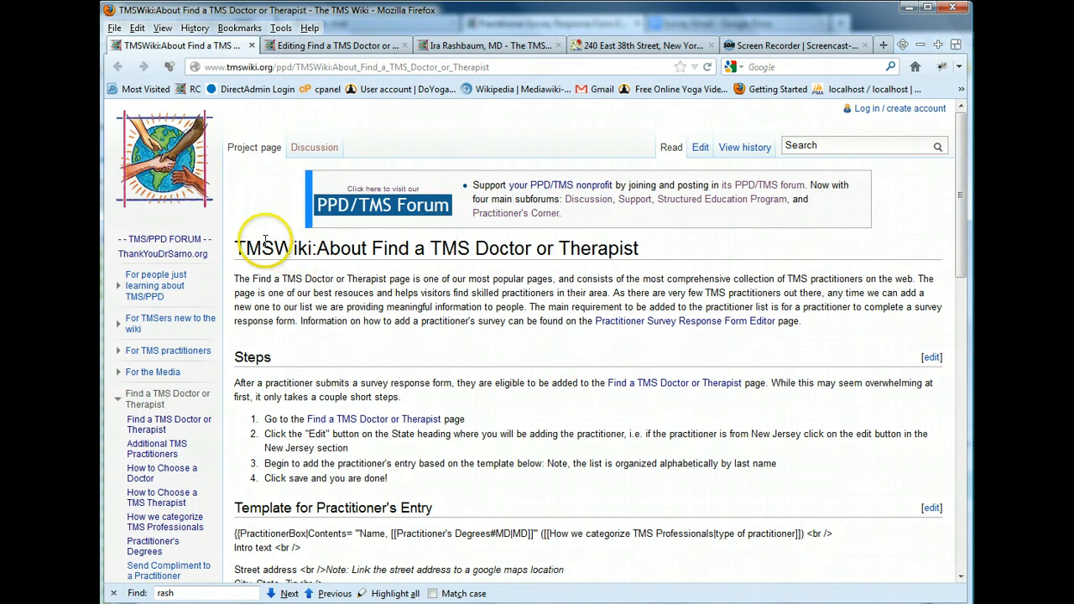
left_click_drag(274, 249, 654, 250)
left_click(676, 252)
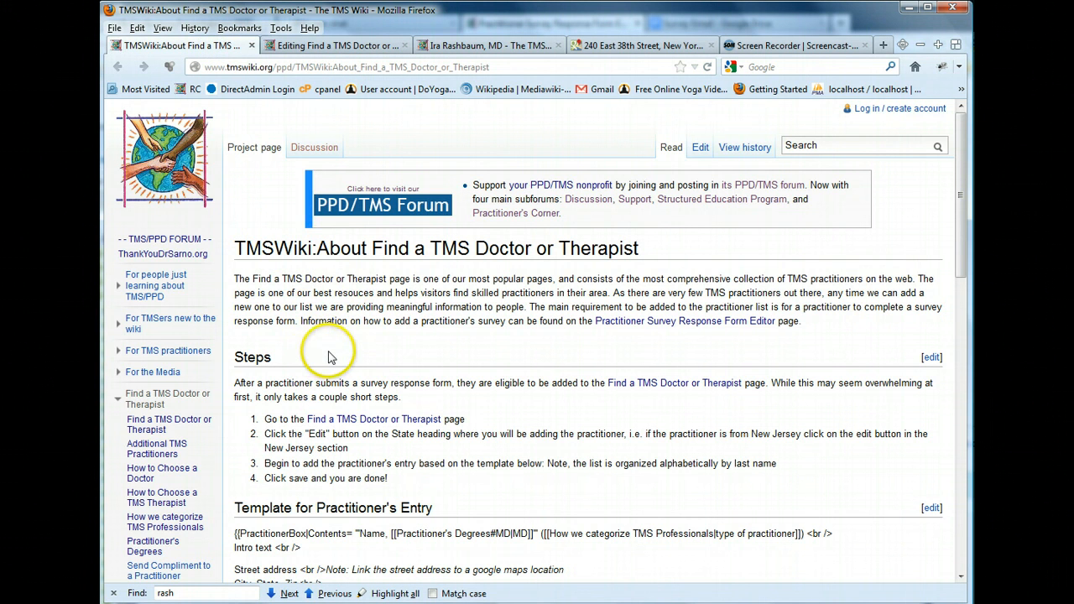
scroll(329, 357, "down", 5)
left_click_drag(283, 172, 550, 387)
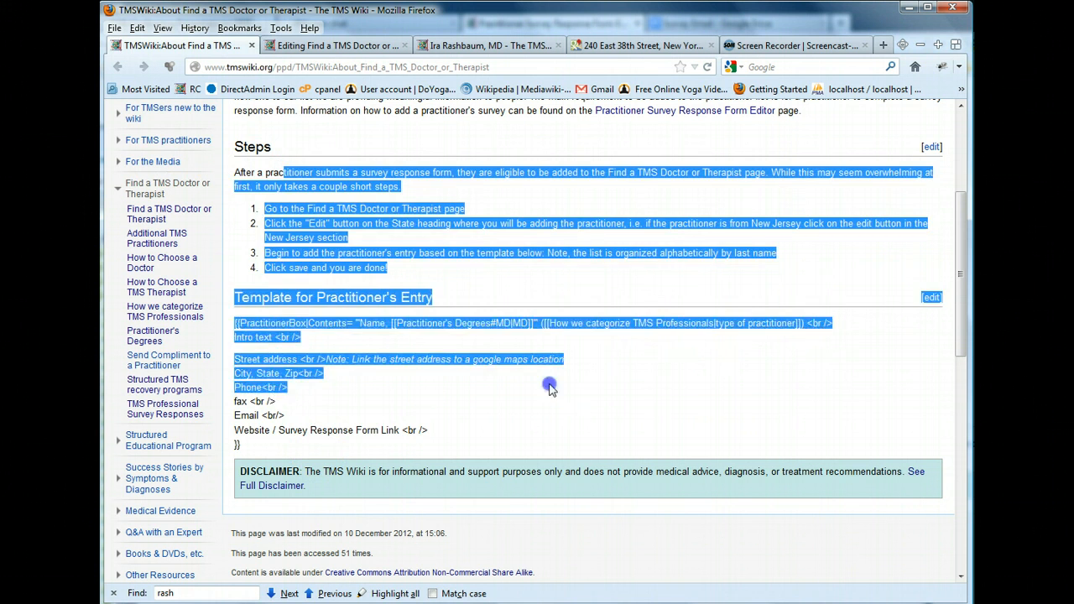
left_click(581, 409)
left_click_drag(518, 447, 225, 300)
left_click(369, 359)
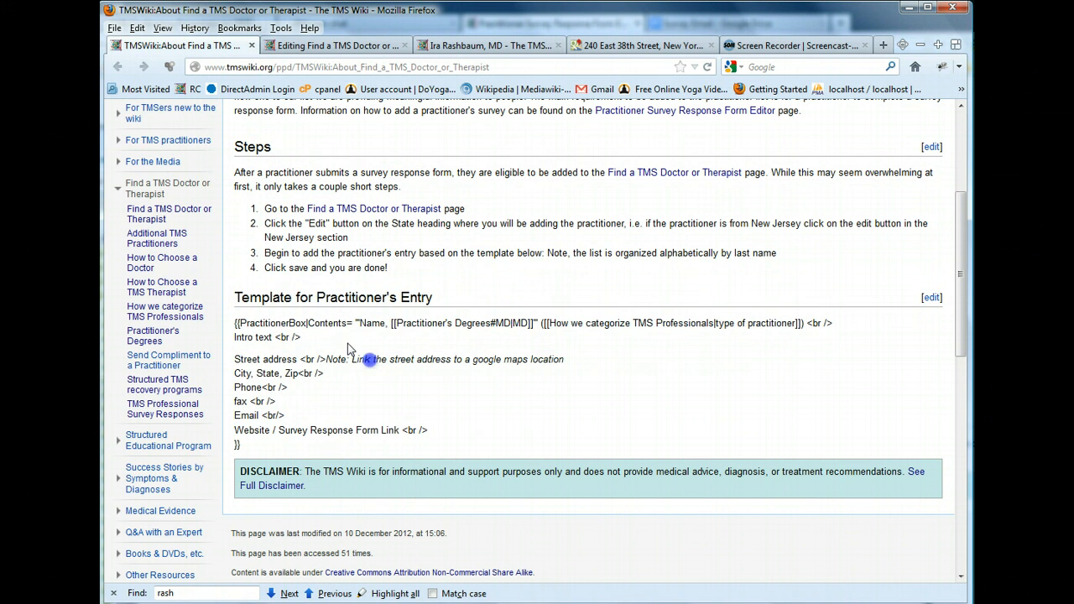